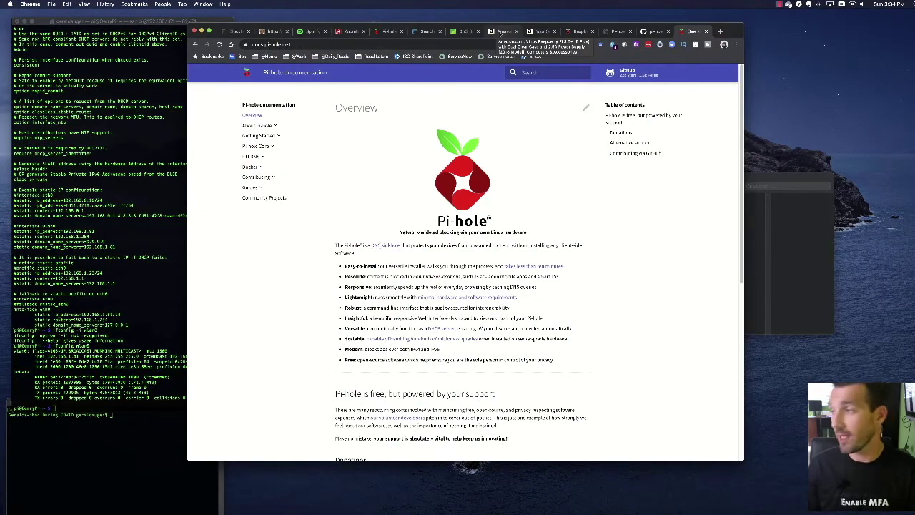
# Browse the Raspberry Pi 3 B+ kit and SanDisk 128GB microSD listings, then go to Raspberry Pi Downloads
pyautogui.click(503, 31)
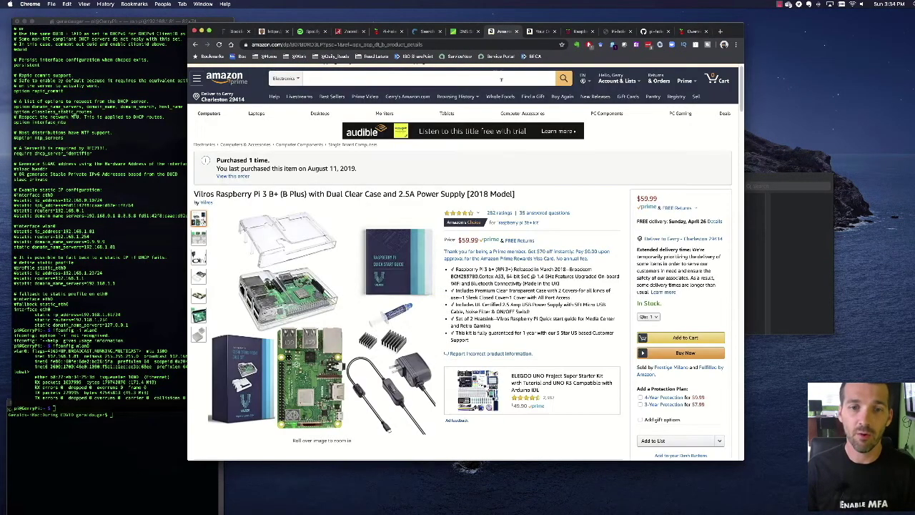
pyautogui.scroll(-2, 526, 234)
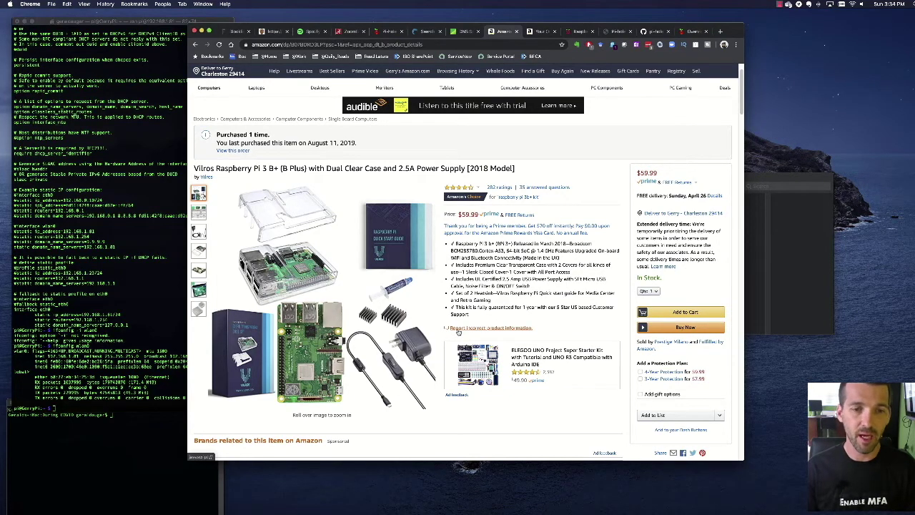
pyautogui.moveTo(343, 286)
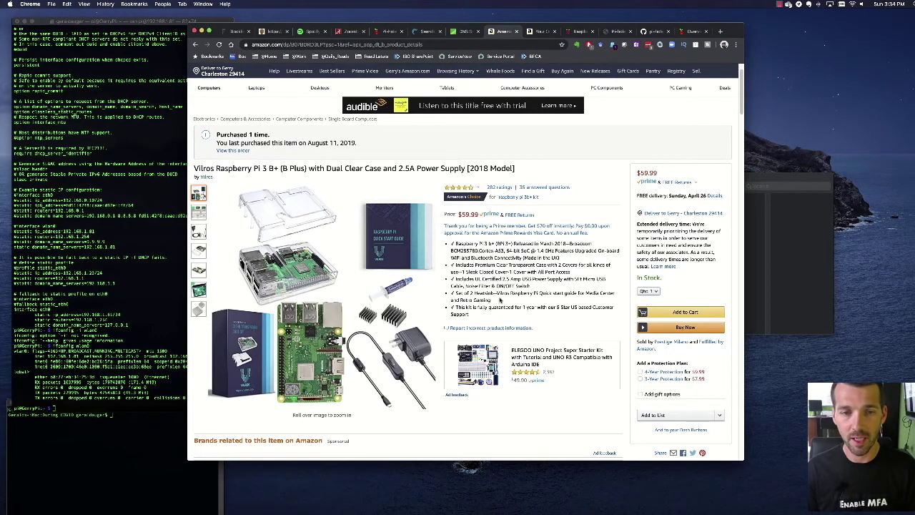
pyautogui.moveTo(389, 307)
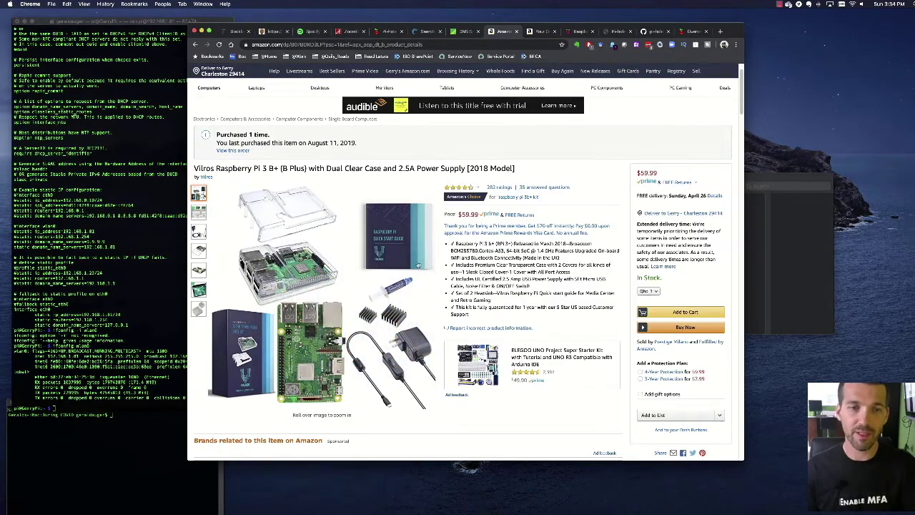
pyautogui.hotkey('ctrl', 'Tab')
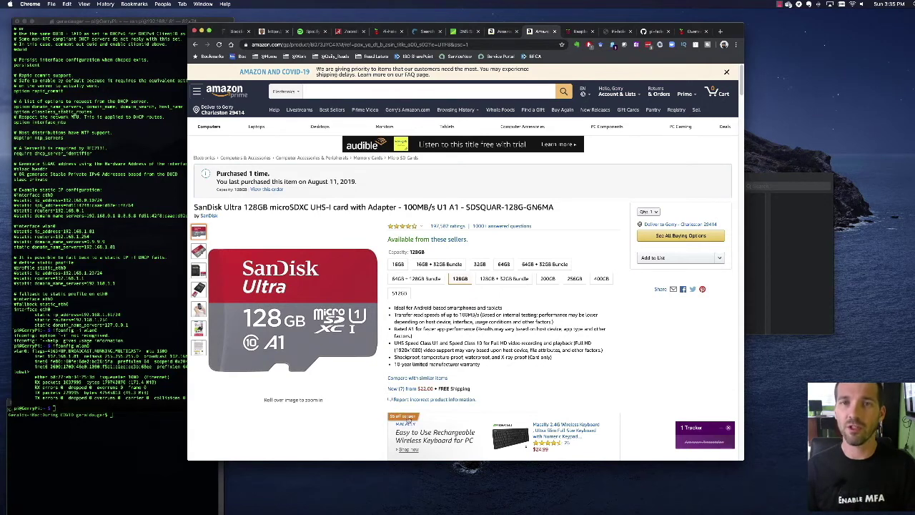
pyautogui.click(570, 33)
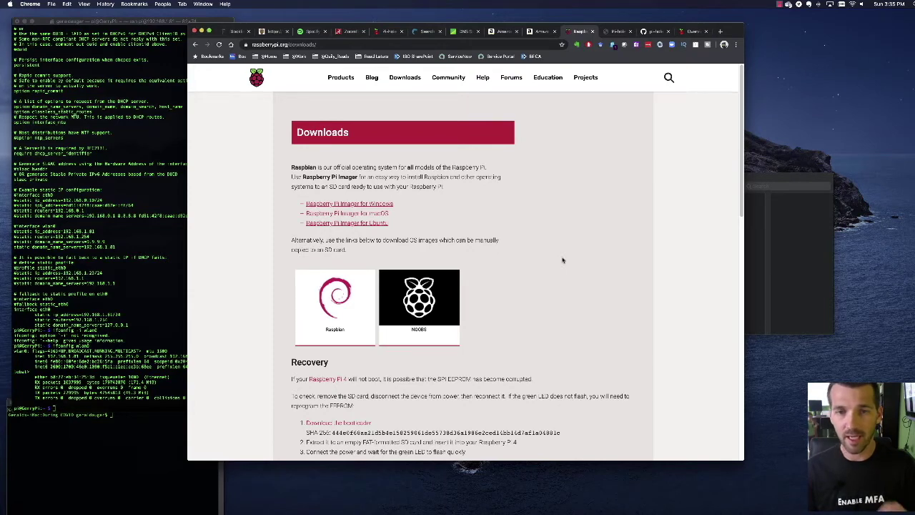
# On pi-hole.net, scroll to section 2, Install Pi-hole, and open the automated install instructions
pyautogui.click(615, 32)
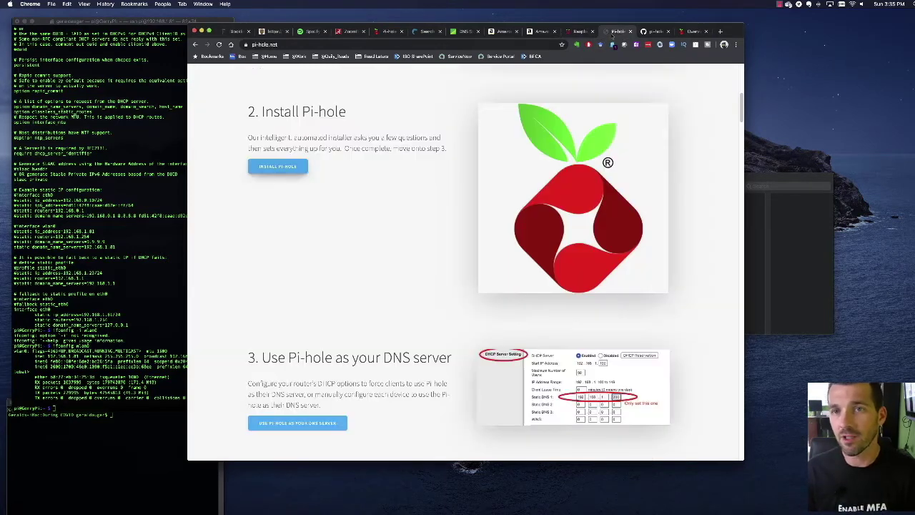
pyautogui.scroll(8, 445, 182)
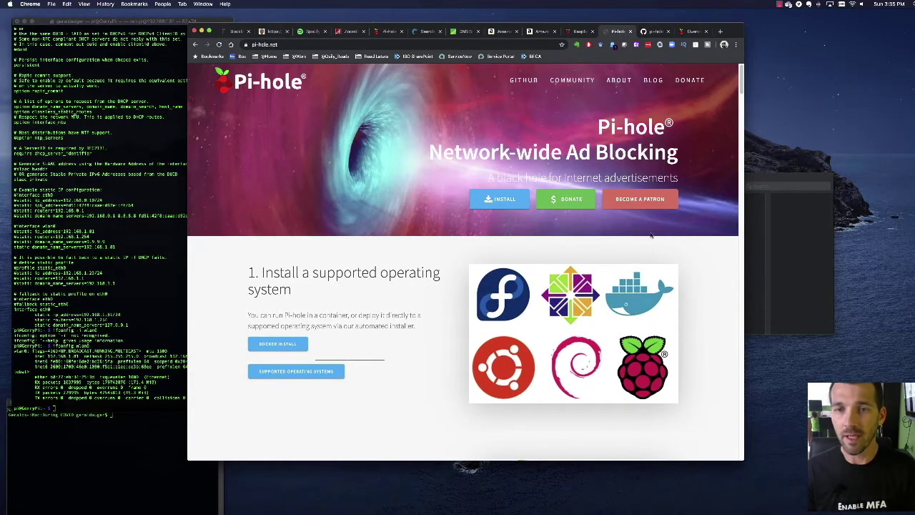
pyautogui.scroll(-1, 448, 250)
pyautogui.scroll(-3, 448, 250)
pyautogui.scroll(4, 449, 250)
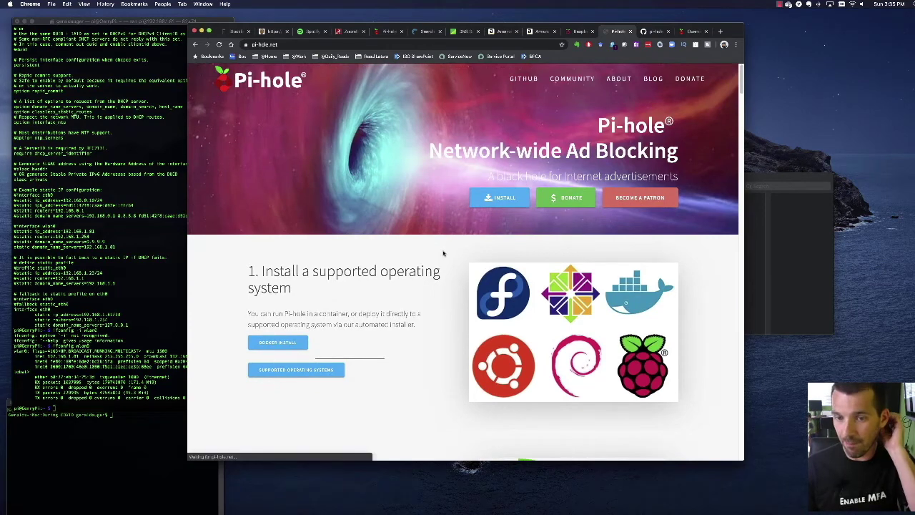
pyautogui.scroll(-5, 443, 254)
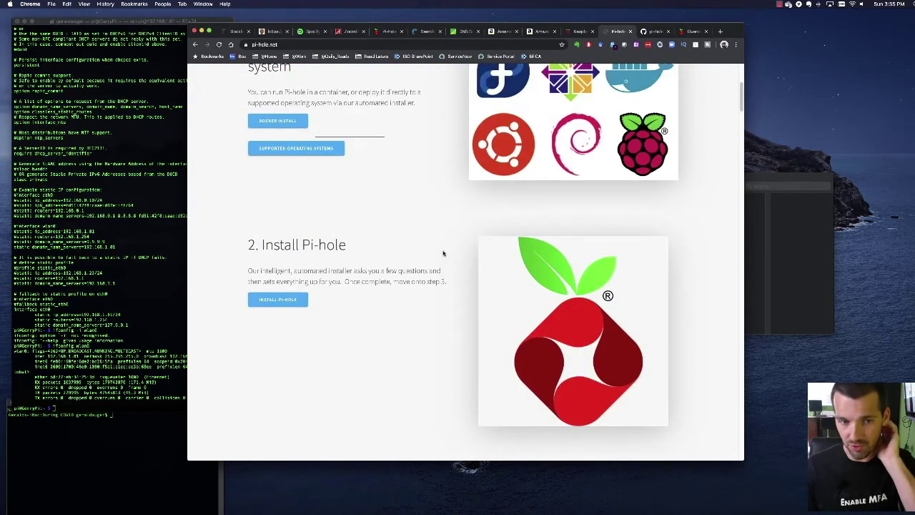
pyautogui.click(278, 299)
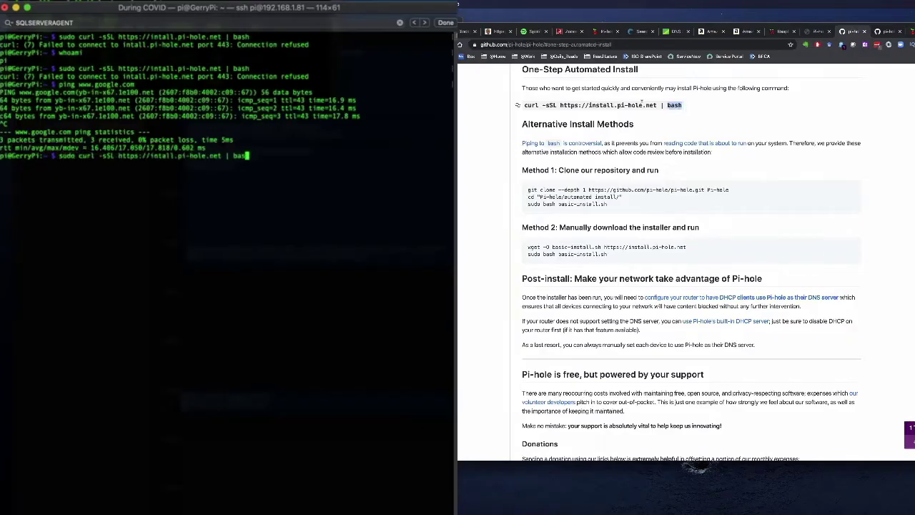
pyautogui.moveTo(683, 105); pyautogui.dragTo(524, 106)
pyautogui.write('h')
pyautogui.press('Return')
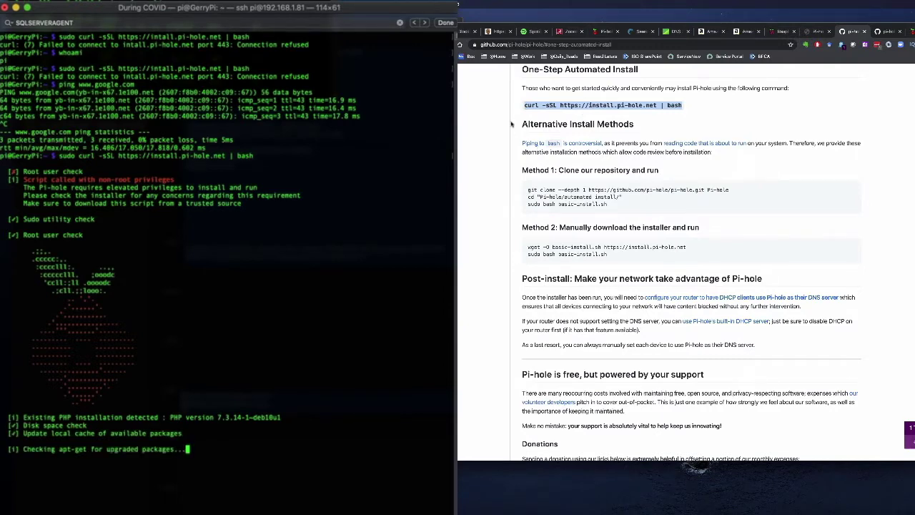
# Answer the installer dialogs: Quad9 upstream DNS, default blocklists, IPv4 and IPv6, web server and logging on
pyautogui.click(669, 102)
pyautogui.press('Return')
pyautogui.press('Return')
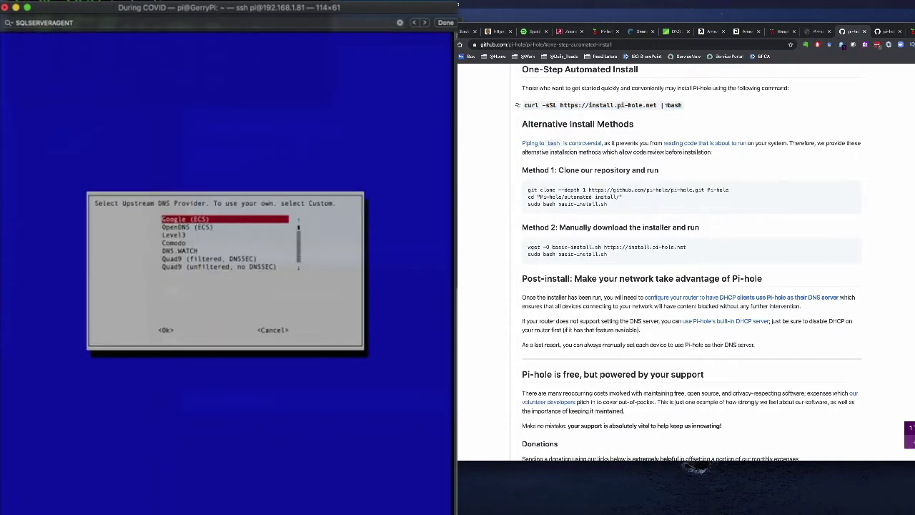
pyautogui.press('Down')
pyautogui.press('Down')
pyautogui.press('Down')
pyautogui.press('Down')
pyautogui.press('Down')
pyautogui.press('Return')
pyautogui.press('Return')
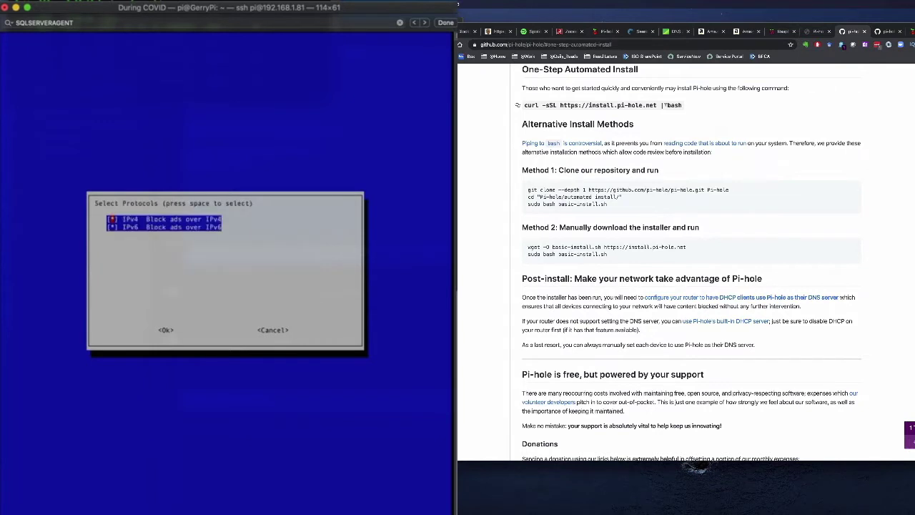
pyautogui.press('Return')
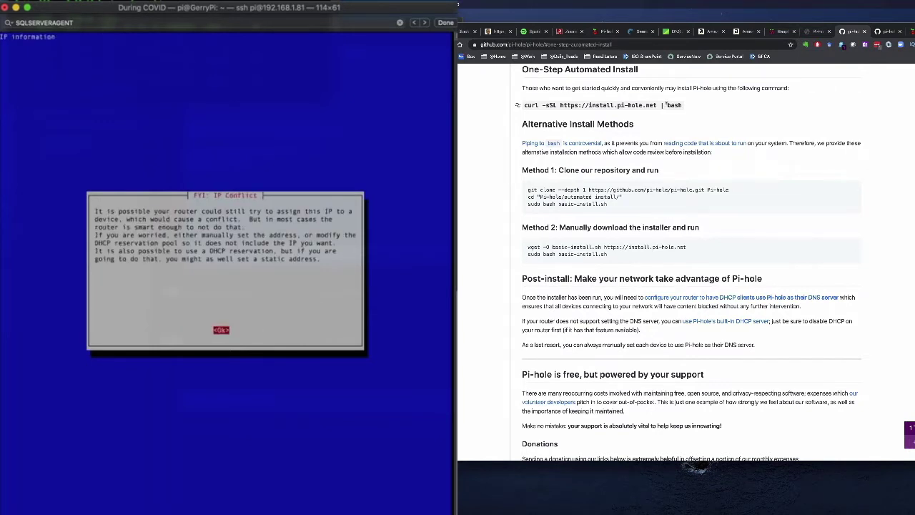
pyautogui.press('Return')
pyautogui.press('Return')
pyautogui.press('Return')
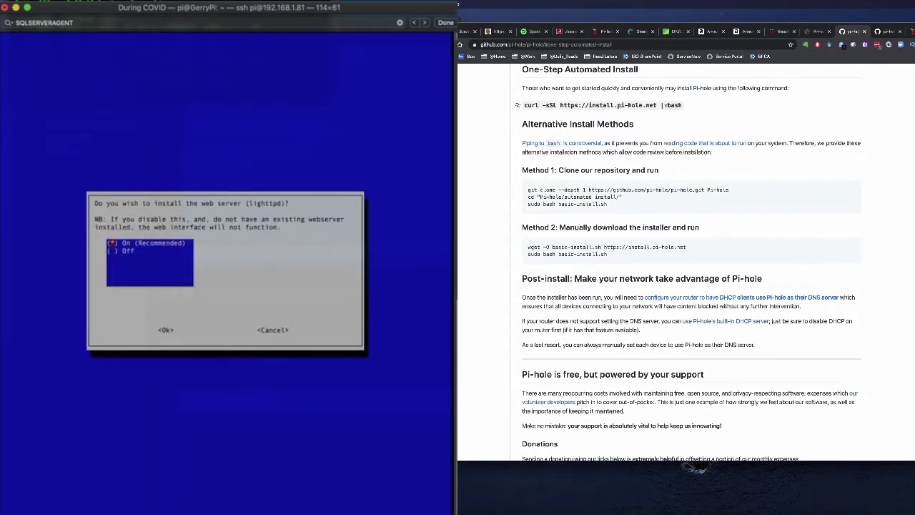
pyautogui.press('Return')
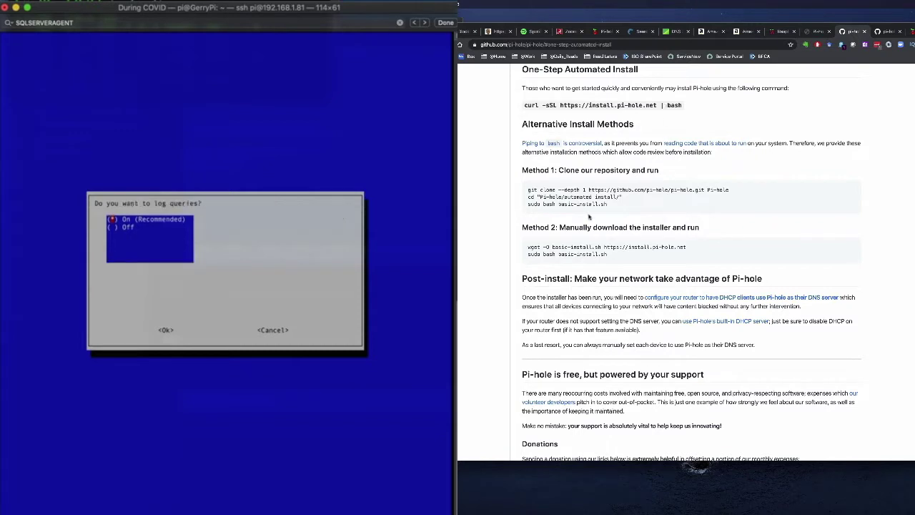
pyautogui.press('Return')
pyautogui.press('Return')
# Review the clone-repository and curl install commands on the GitHub install page
pyautogui.moveTo(624, 205); pyautogui.dragTo(526, 191)
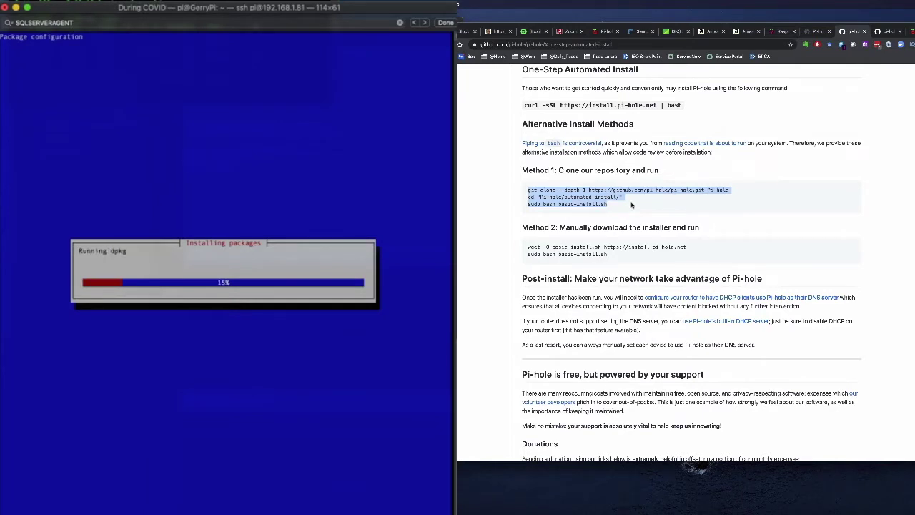
pyautogui.moveTo(684, 105); pyautogui.dragTo(526, 107)
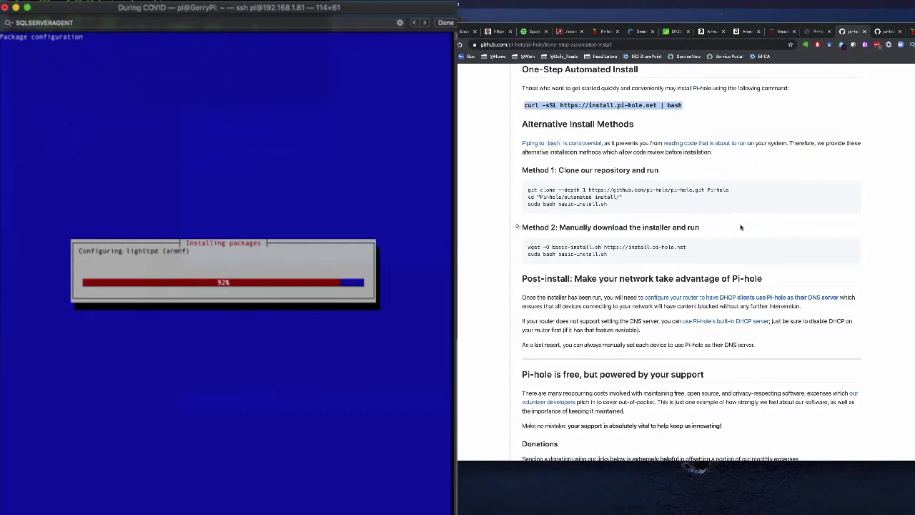
pyautogui.scroll(-1, 741, 227)
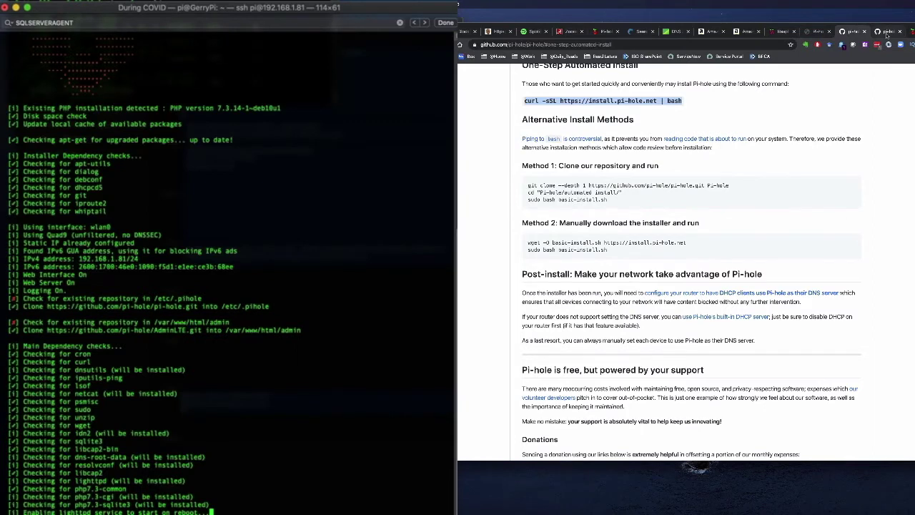
pyautogui.click(887, 32)
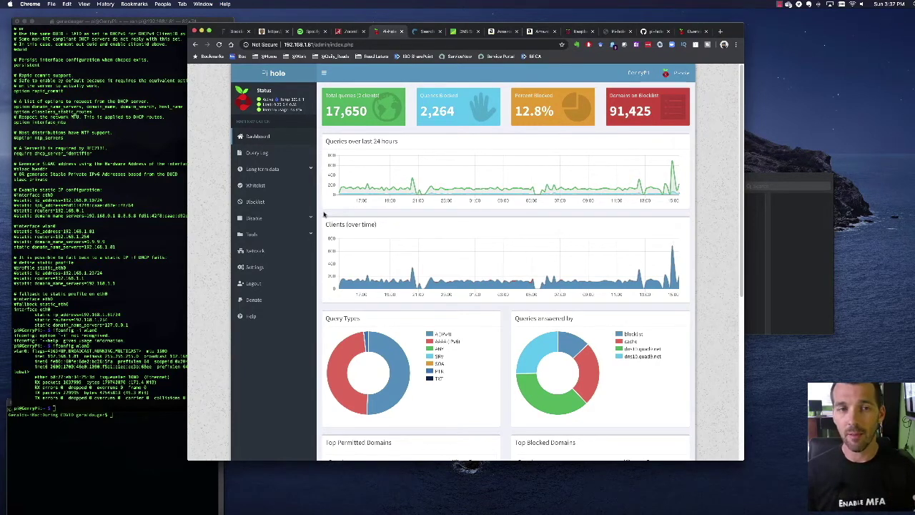
# Bring the Terminal window back to the front
pyautogui.click(133, 197)
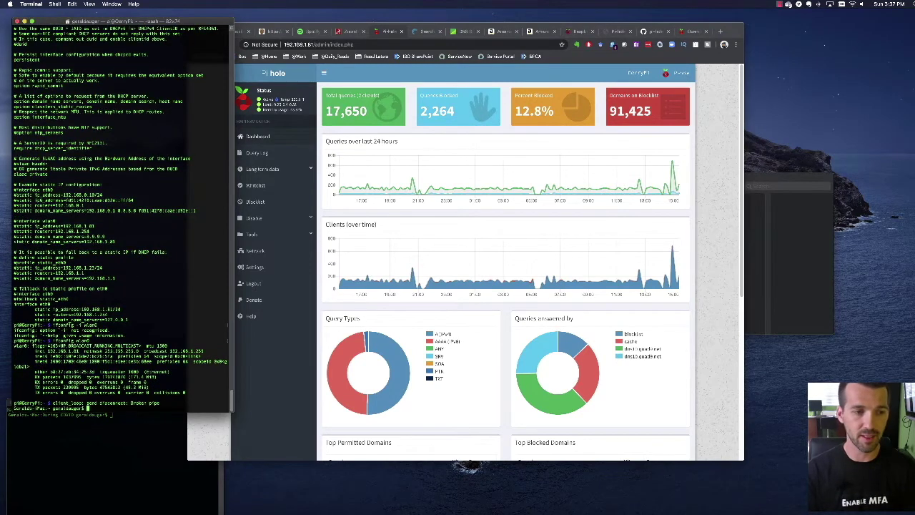
pyautogui.press('Up')
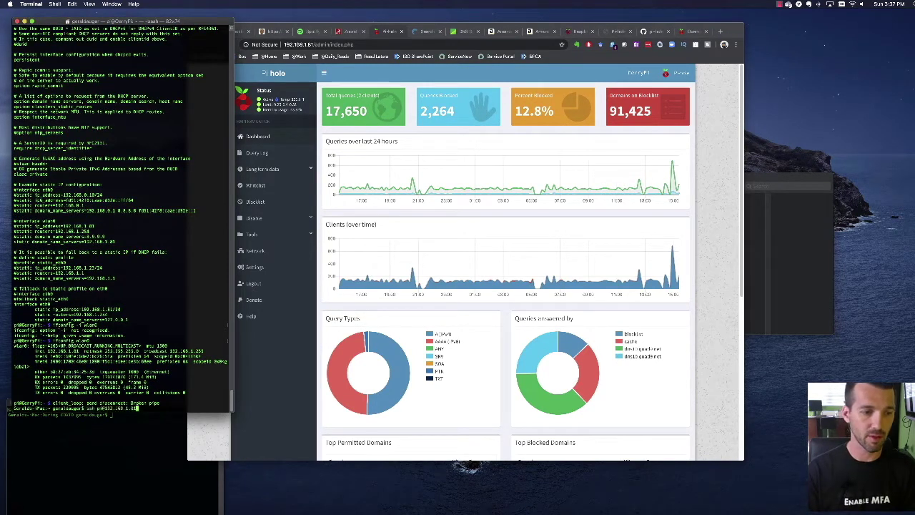
pyautogui.press('Return')
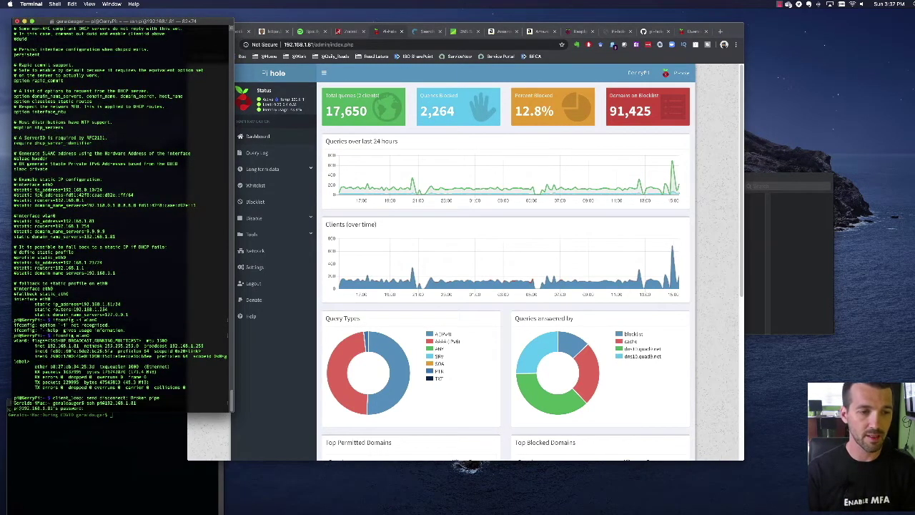
pyautogui.press('Return')
pyautogui.write('whoami')
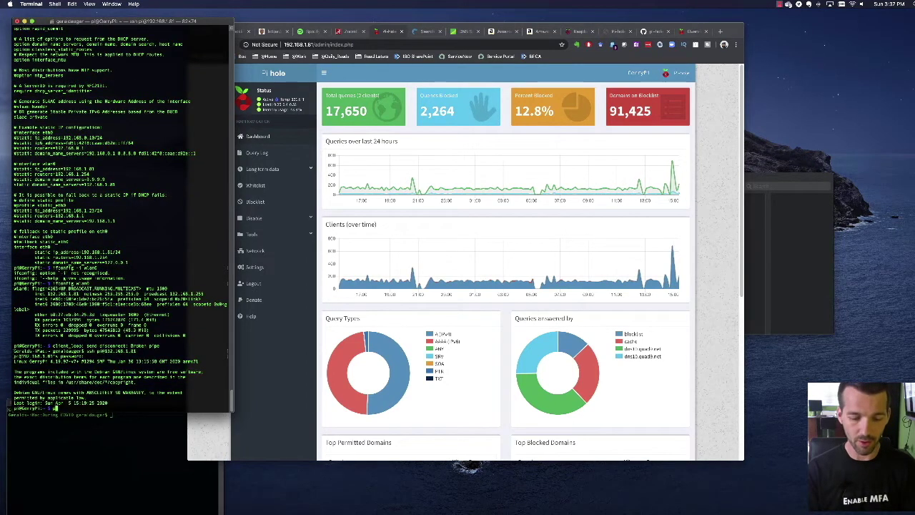
pyautogui.press('Return')
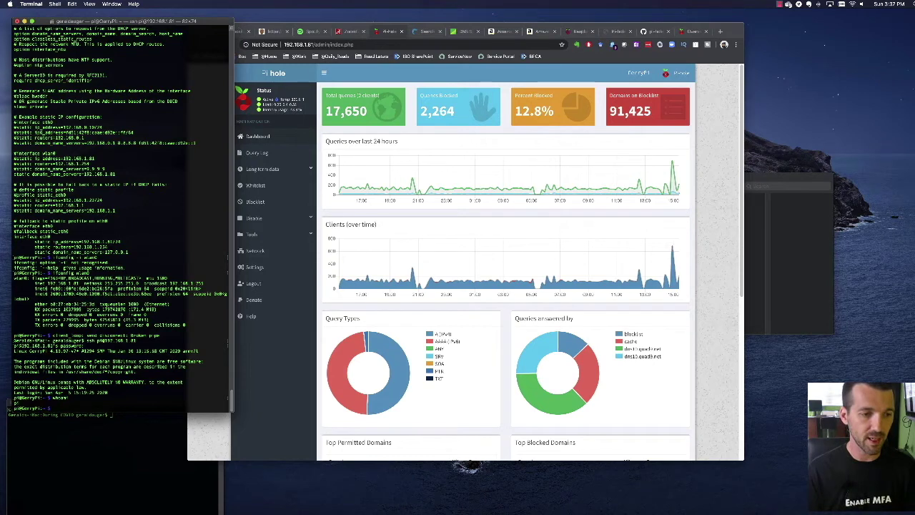
pyautogui.write('ifconfig wlan0')
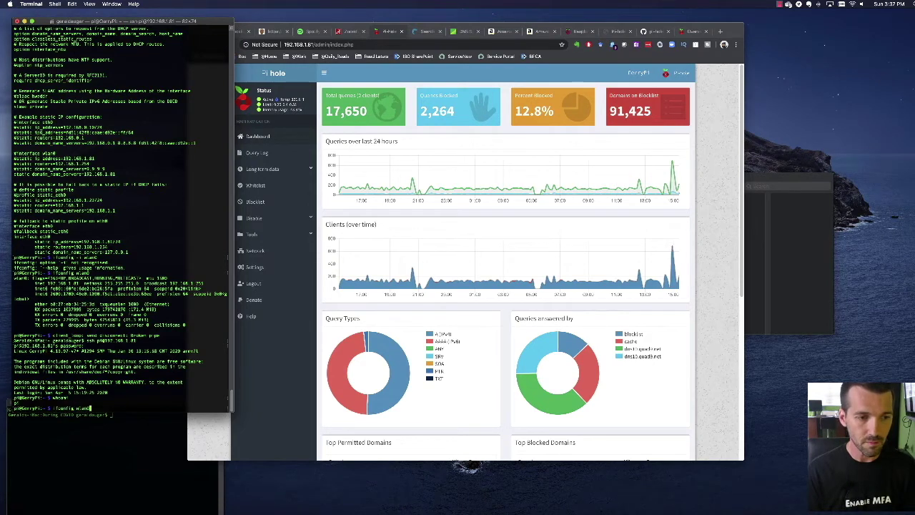
pyautogui.press('Return')
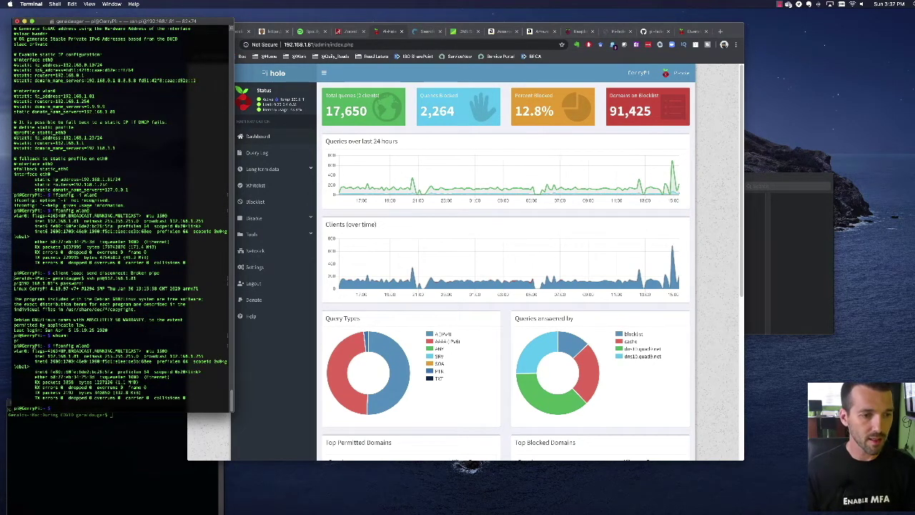
pyautogui.moveTo(83, 352)
pyautogui.mouseDown()
pyautogui.moveTo(51, 357)
pyautogui.moveTo(78, 356)
pyautogui.mouseUp()
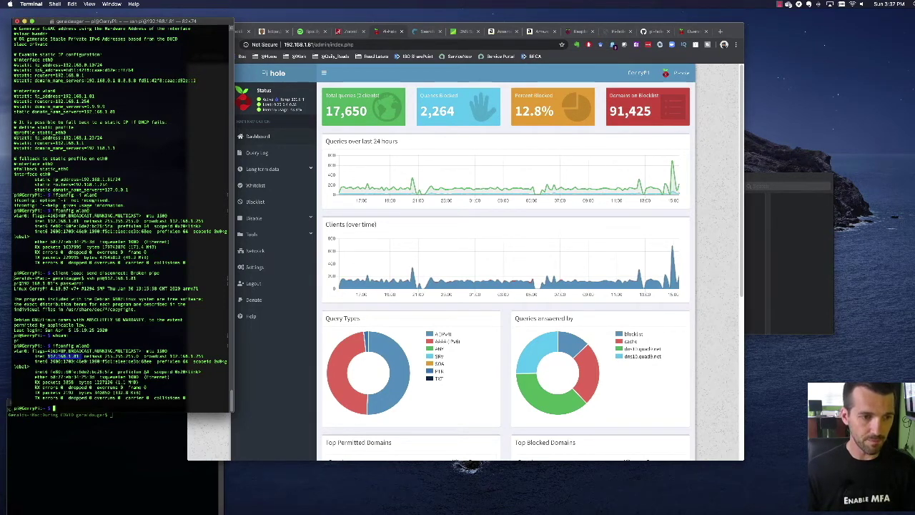
pyautogui.click(79, 356)
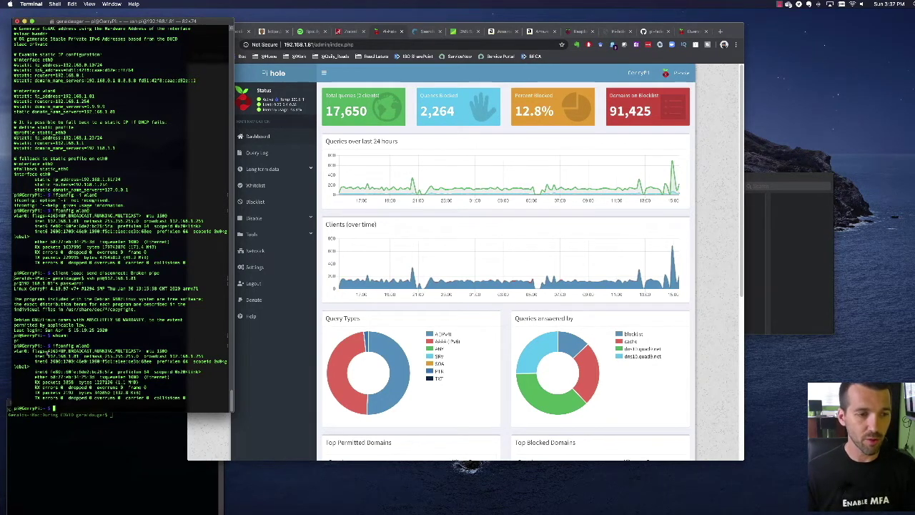
pyautogui.moveTo(47, 356); pyautogui.dragTo(83, 356)
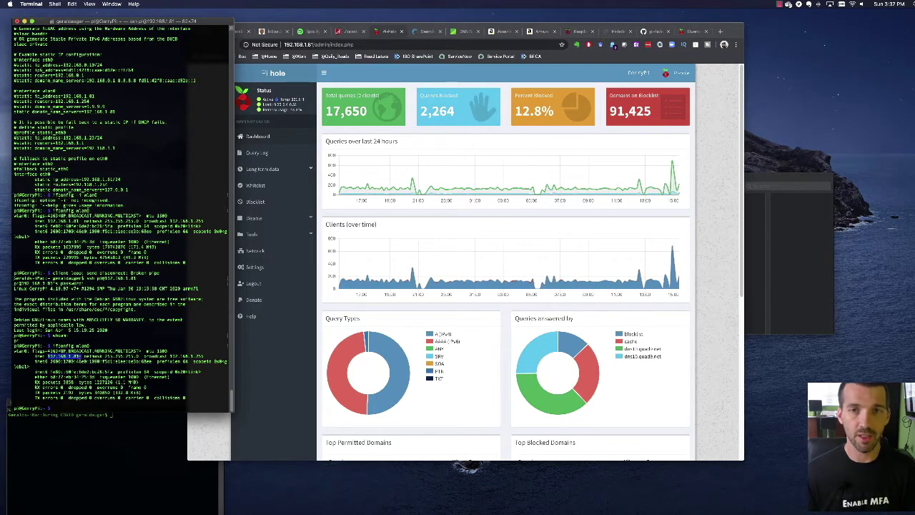
pyautogui.click(191, 380)
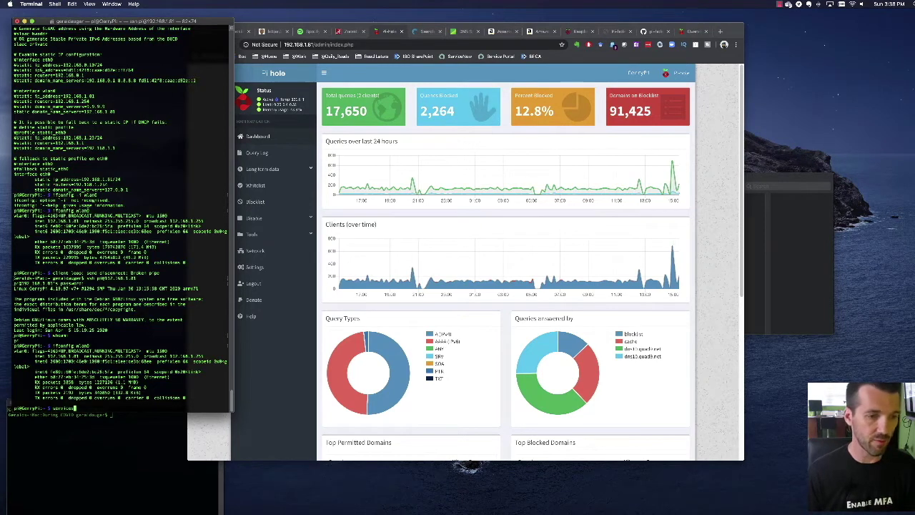
pyautogui.write('www.google.com')
# Swap the command word between ping and nslookup, then clear the command line
pyautogui.hotkey('ctrl', 'a')
pyautogui.press('Delete')
pyautogui.press('Delete')
pyautogui.press('Delete')
pyautogui.press('Delete')
pyautogui.write('nslookup')
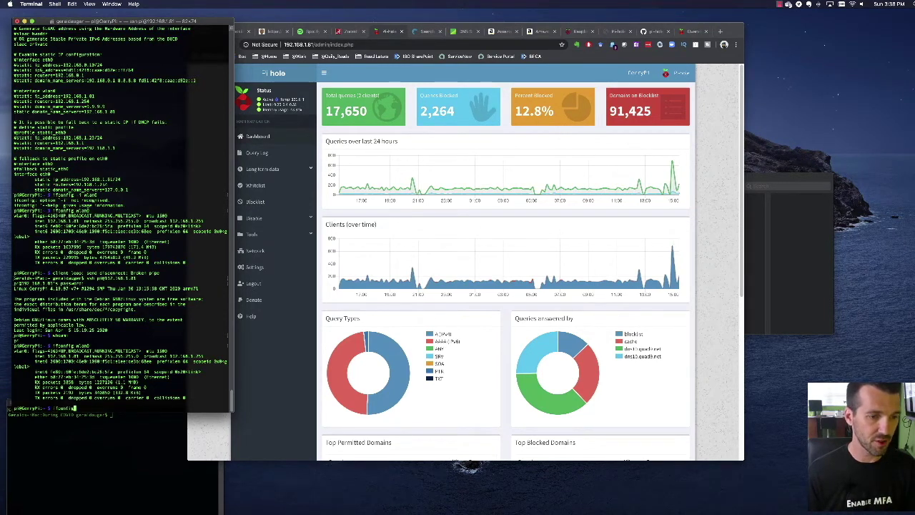
pyautogui.hotkey('ctrl', 'e')
pyautogui.hotkey('ctrl', 'a')
pyautogui.press('Delete')
pyautogui.press('Delete')
pyautogui.press('Delete')
pyautogui.press('Delete')
pyautogui.press('Delete')
pyautogui.press('Delete')
pyautogui.press('Delete')
pyautogui.press('Delete')
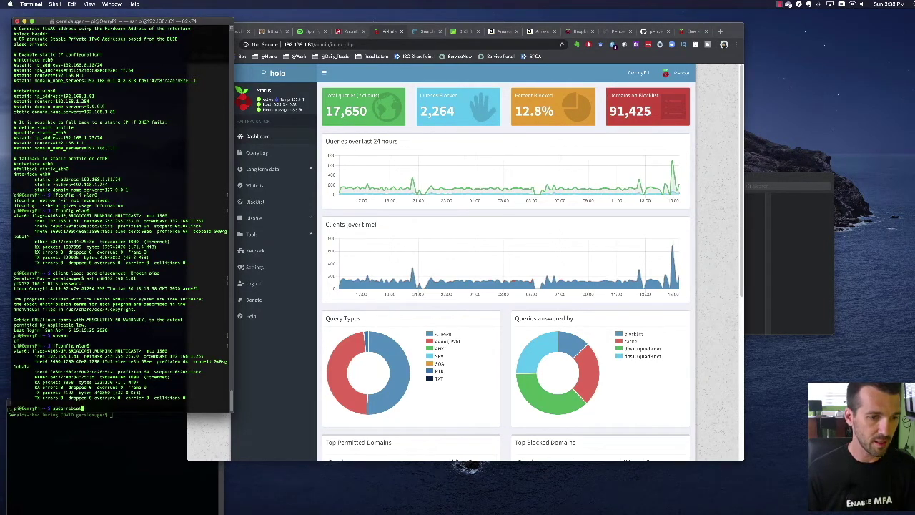
pyautogui.write('ping')
pyautogui.hotkey('ctrl', 'e')
pyautogui.press('BackSpace')
pyautogui.press('BackSpace')
pyautogui.press('BackSpace')
pyautogui.press('BackSpace')
pyautogui.press('BackSpace')
pyautogui.press('BackSpace')
pyautogui.press('BackSpace')
pyautogui.press('BackSpace')
pyautogui.press('BackSpace')
pyautogui.press('BackSpace')
pyautogui.press('BackSpace')
pyautogui.press('BackSpace')
pyautogui.press('BackSpace')
pyautogui.press('BackSpace')
pyautogui.press('BackSpace')
pyautogui.press('BackSpace')
pyautogui.press('BackSpace')
pyautogui.press('BackSpace')
pyautogui.press('BackSpace')
pyautogui.press('BackSpace')
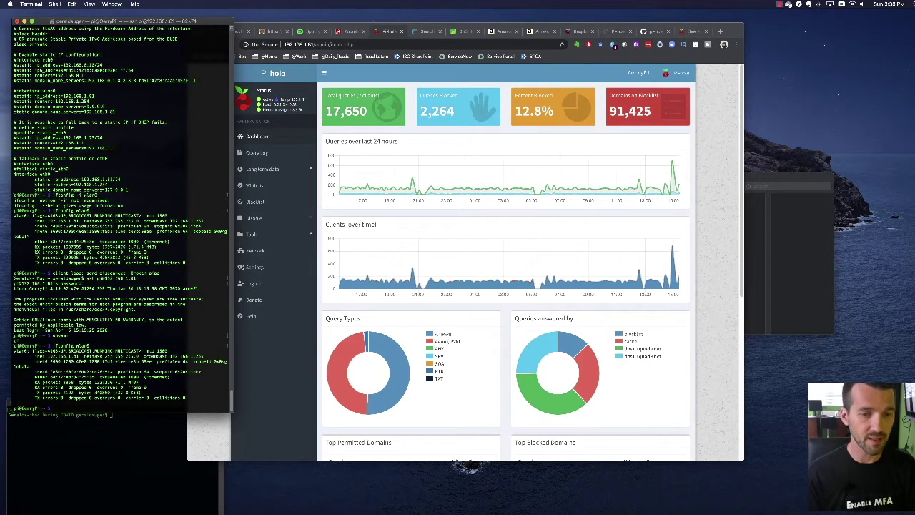
# Print /etc/dhcpcd.conf and highlight the wlan0 static block and DNS address 192.168.1.81
pyautogui.write('cat ')
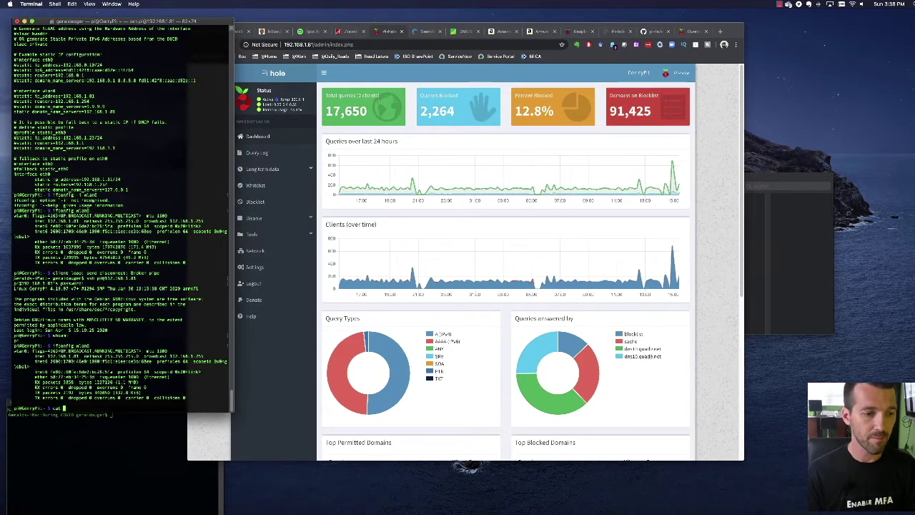
pyautogui.write('/etc/dh')
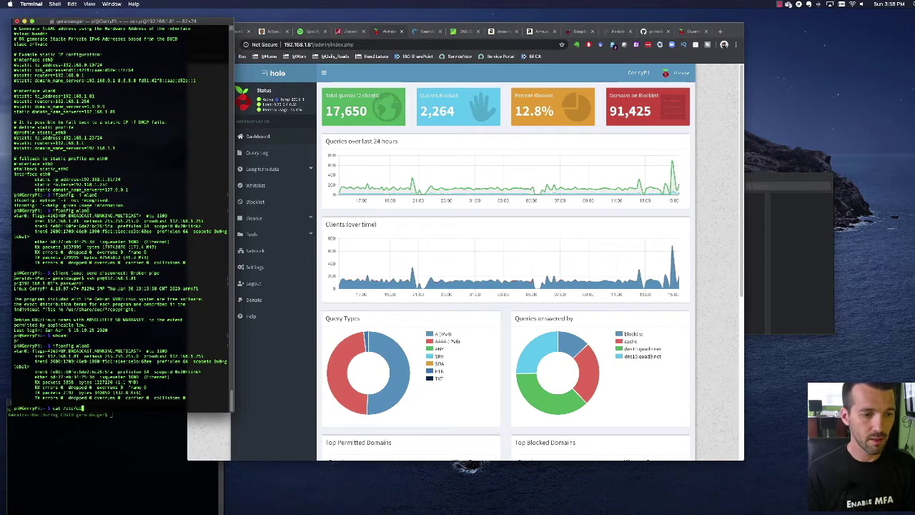
pyautogui.write('cp')
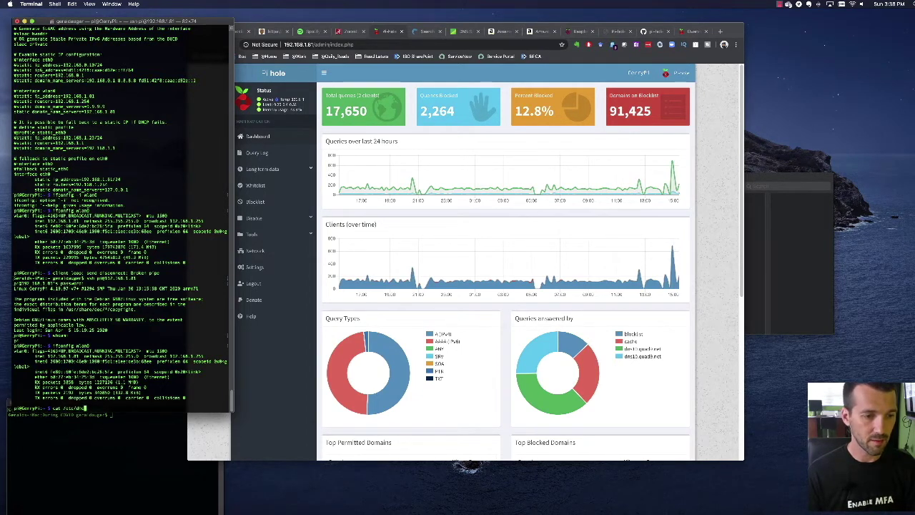
pyautogui.write('cd.conf')
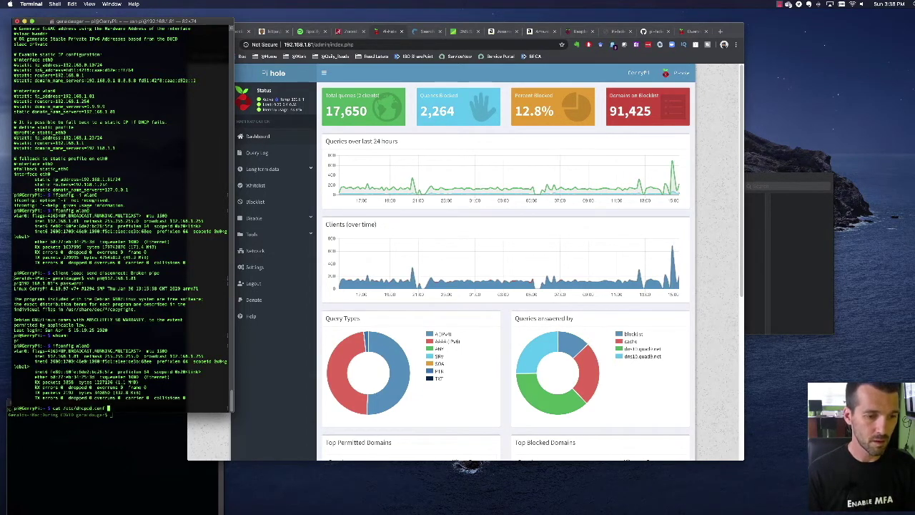
pyautogui.press('Return')
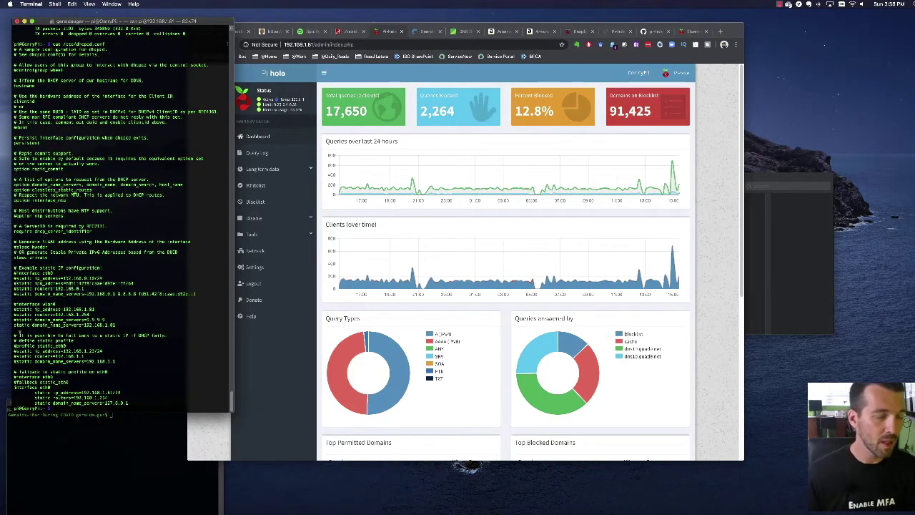
pyautogui.moveTo(113, 325); pyautogui.dragTo(7, 306)
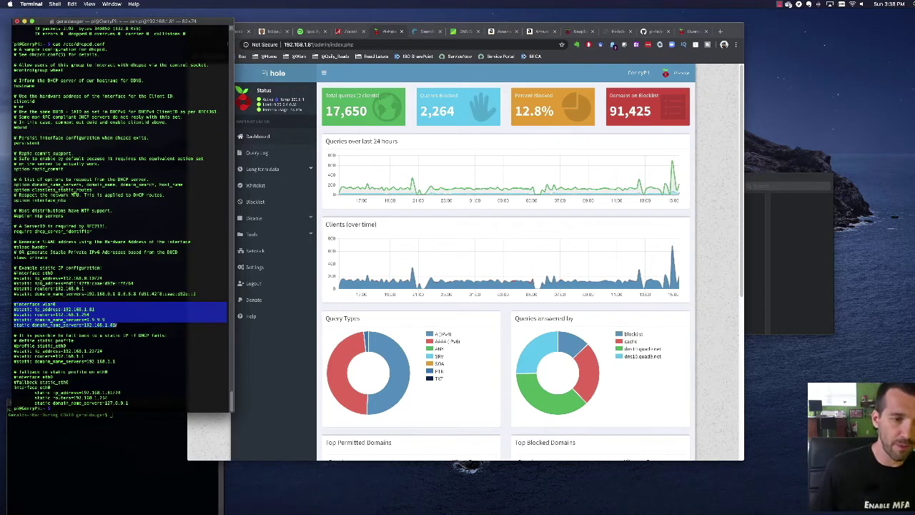
pyautogui.click(116, 325)
pyautogui.moveTo(116, 325); pyautogui.dragTo(90, 325)
pyautogui.click(84, 325)
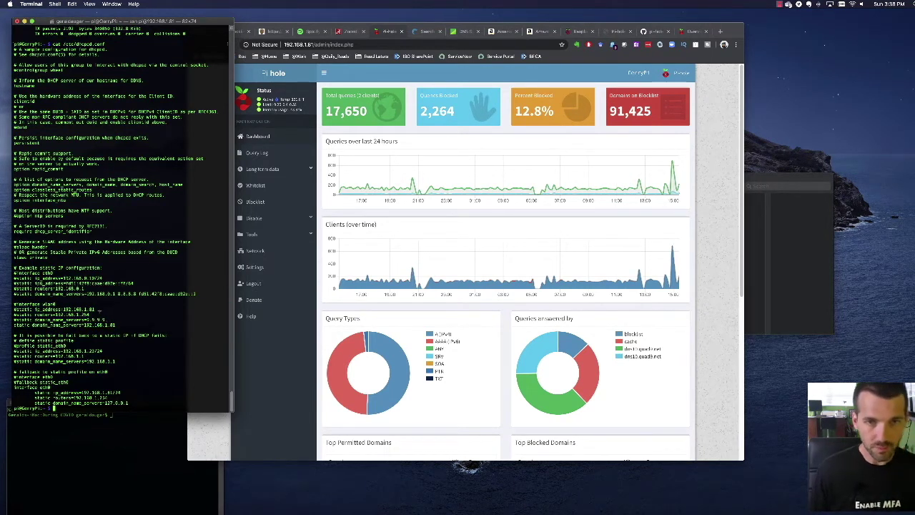
pyautogui.press('super+Tab')
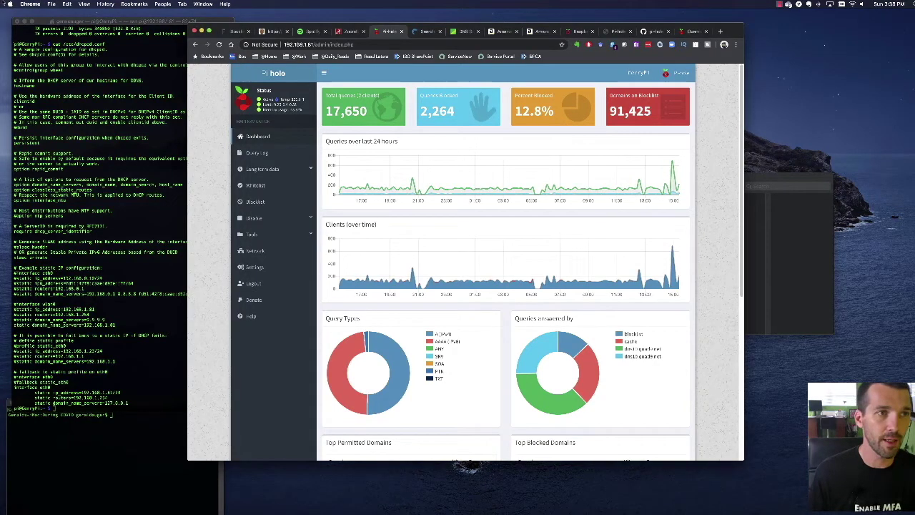
pyautogui.click(10, 4)
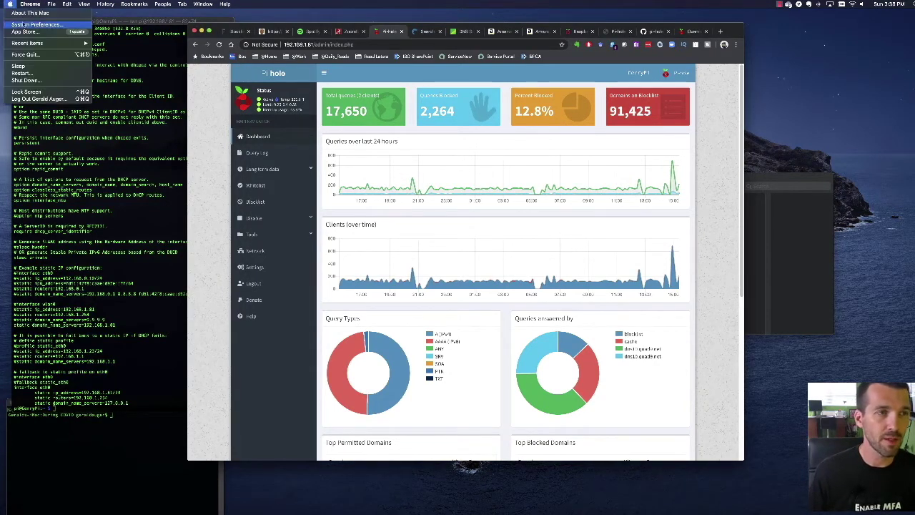
pyautogui.click(36, 25)
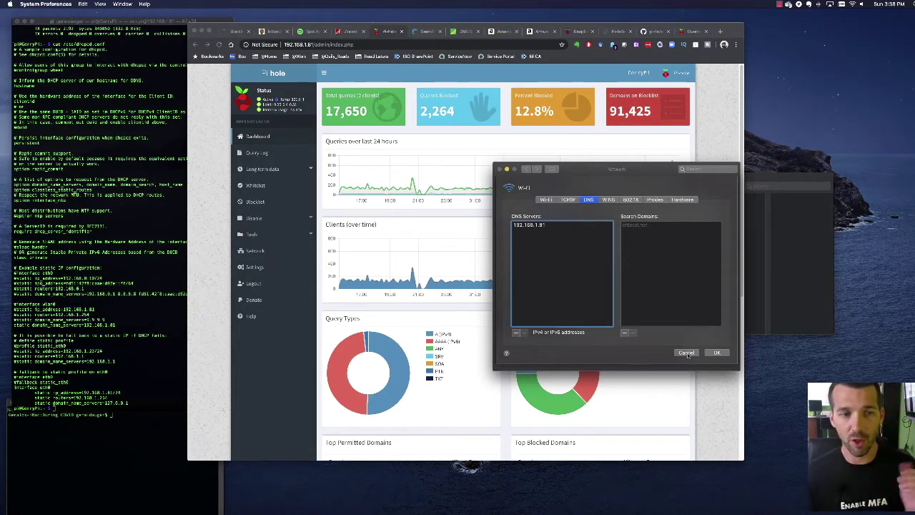
pyautogui.click(689, 353)
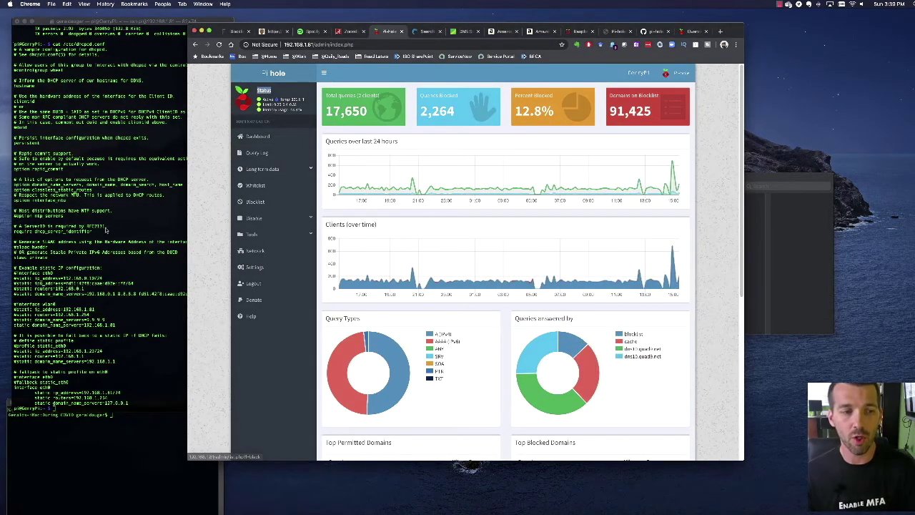
# Run pihole on the Pi to list its usage and options, then return to Chrome
pyautogui.click(211, 343)
pyautogui.write('pihole')
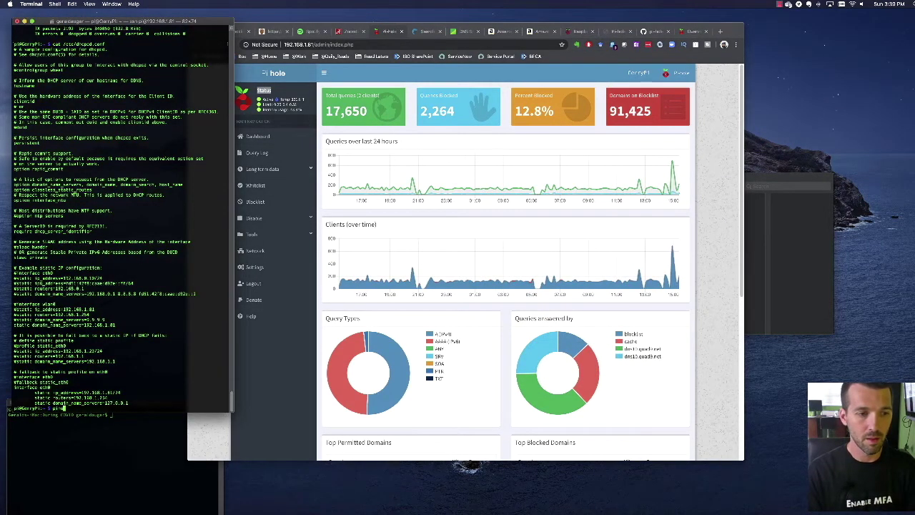
pyautogui.press('Return')
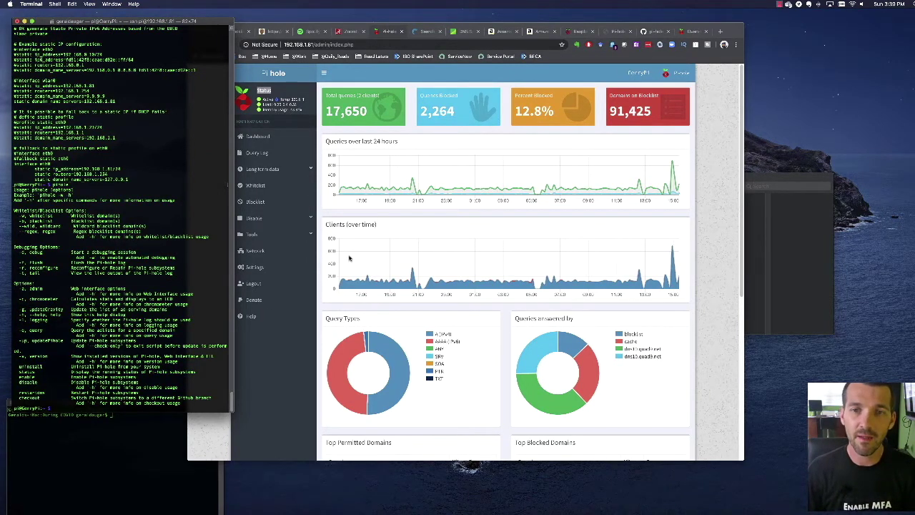
pyautogui.click(302, 366)
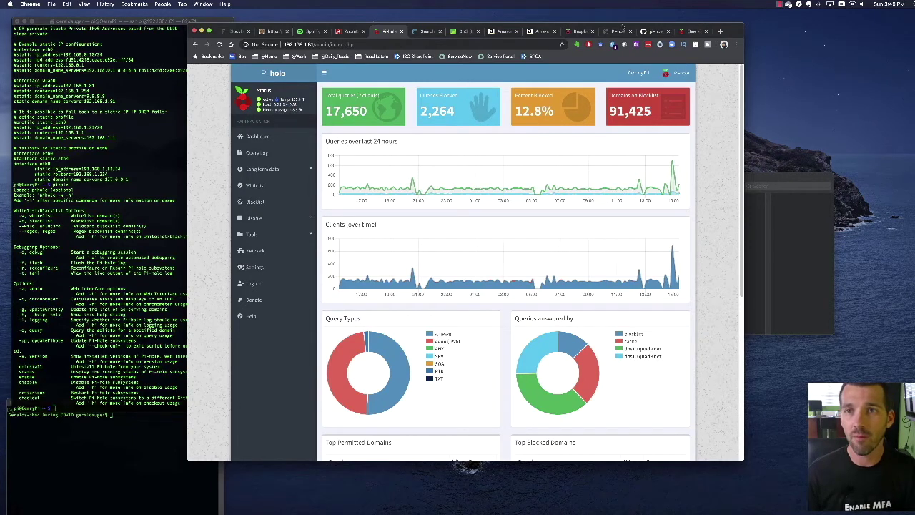
pyautogui.click(463, 31)
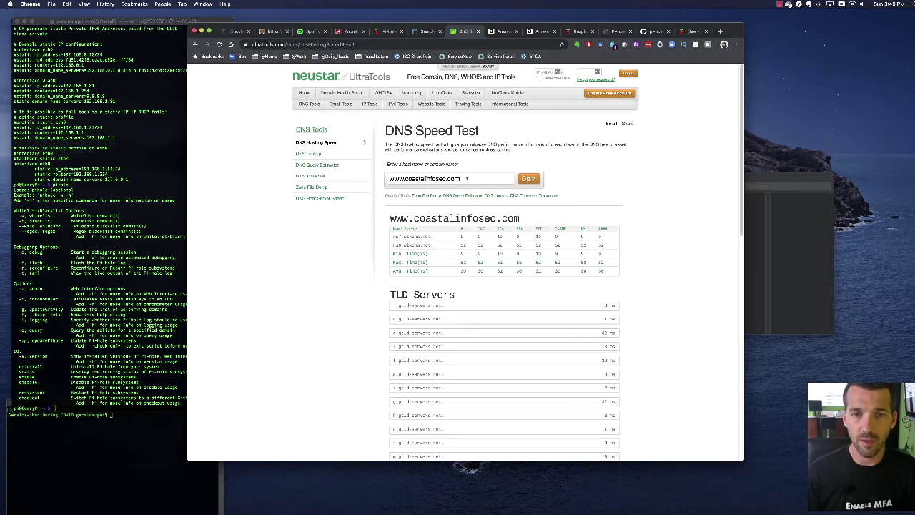
pyautogui.moveTo(464, 179); pyautogui.dragTo(381, 171)
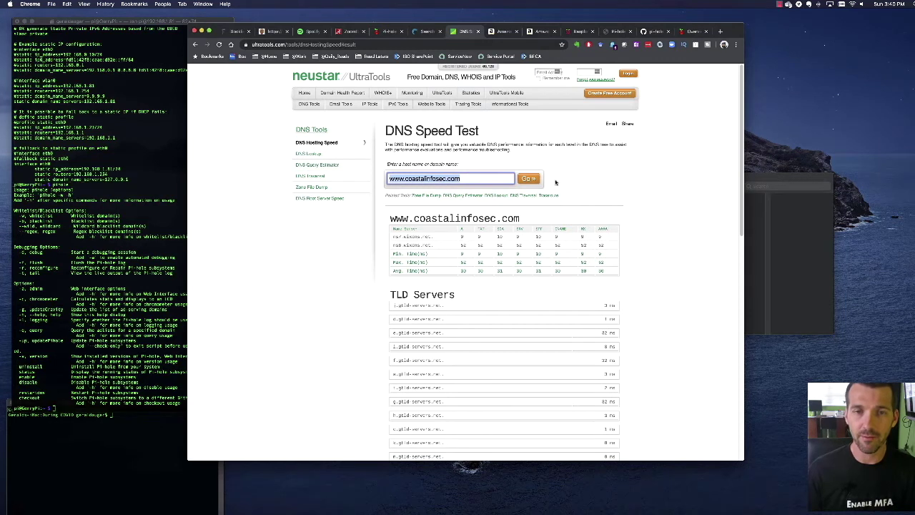
pyautogui.click(617, 181)
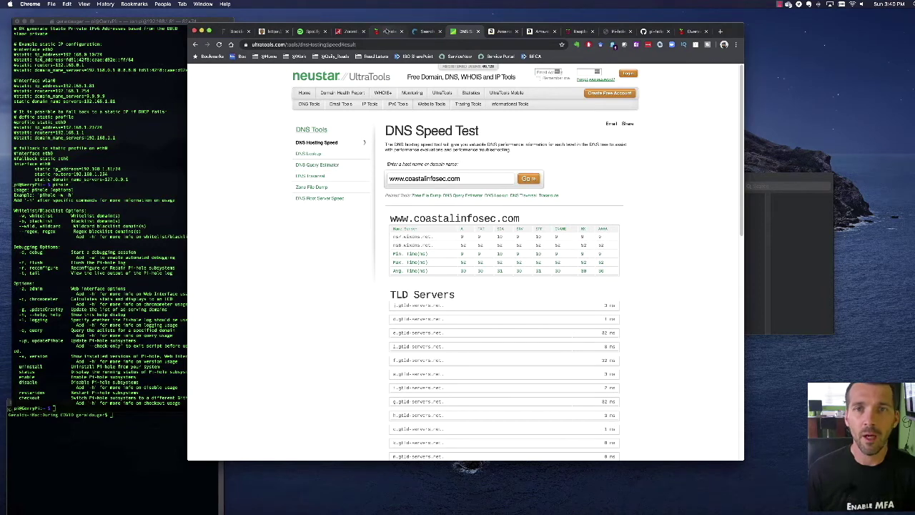
pyautogui.click(389, 32)
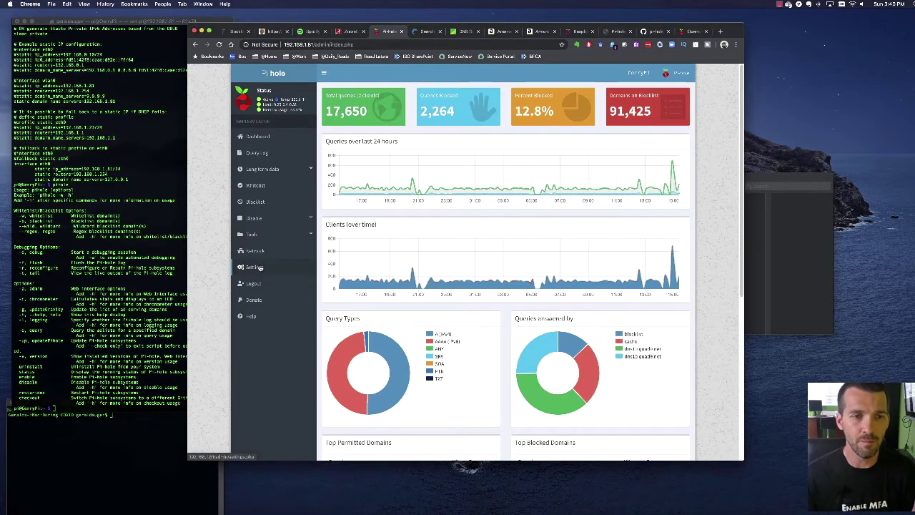
pyautogui.click(256, 203)
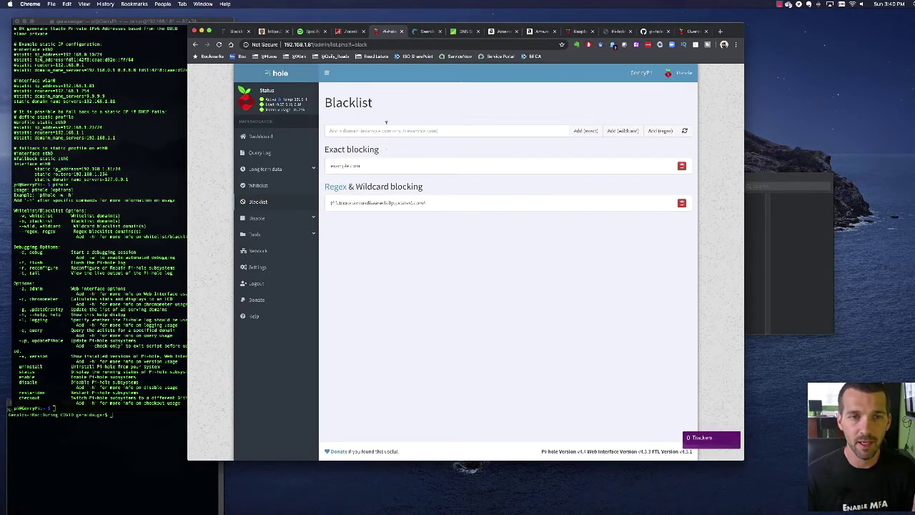
# Add the domain youtube.co to the Pi-hole blacklist
pyautogui.click(387, 132)
pyautogui.write('youtube.com')
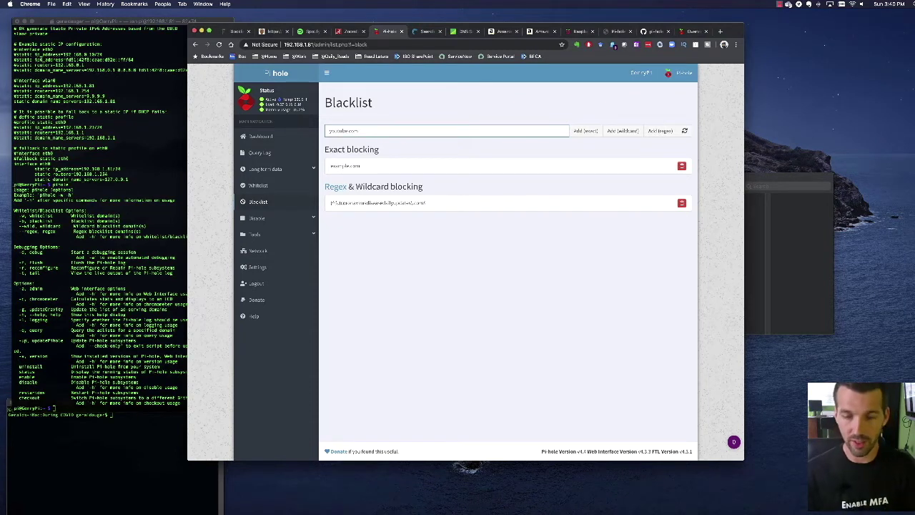
pyautogui.press('Return')
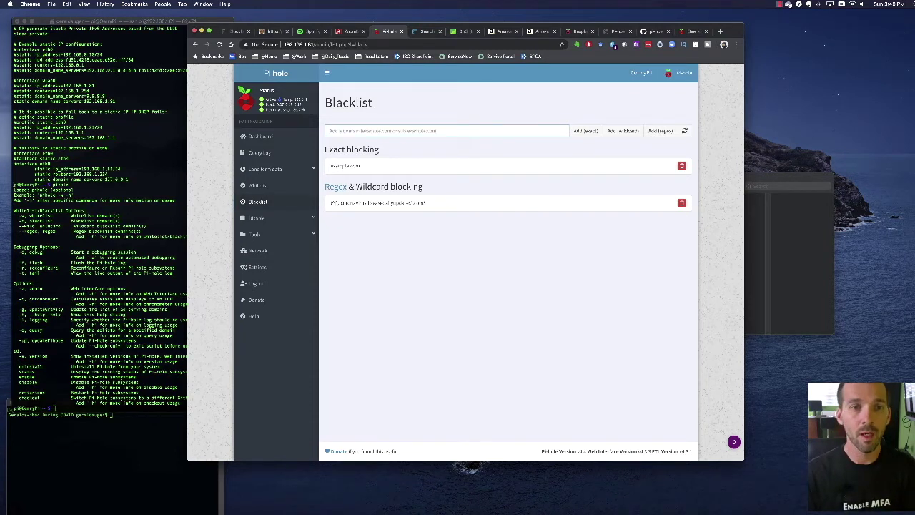
pyautogui.click(277, 269)
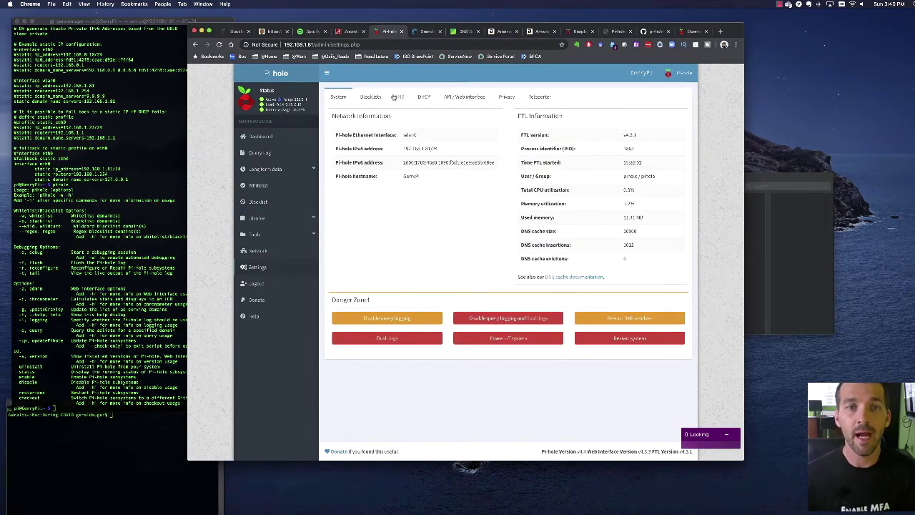
# Show the Blocklists settings and focus the field for adding a new blocklist
pyautogui.click(378, 98)
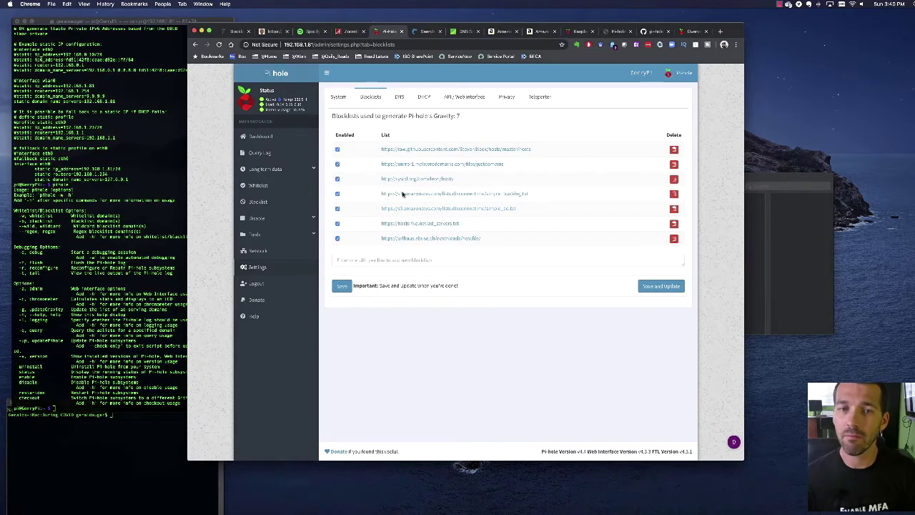
pyautogui.click(377, 256)
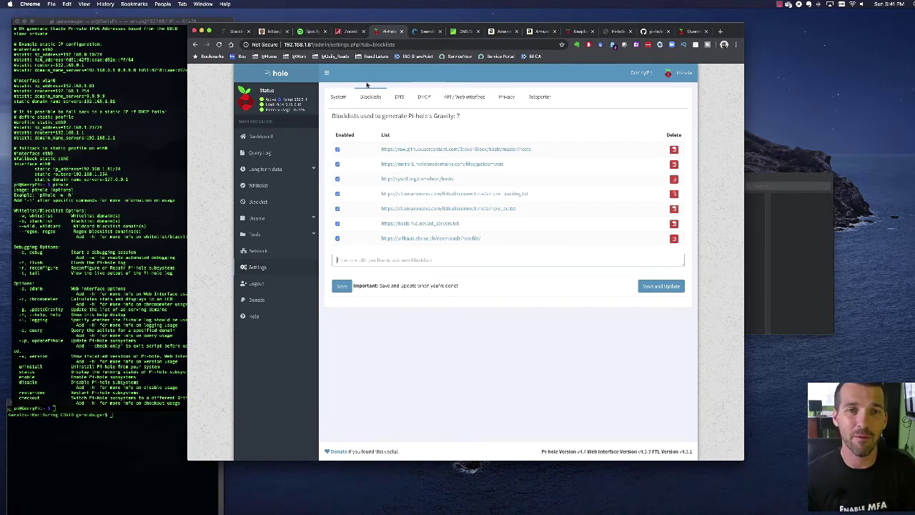
# On The Firebog, scroll to Malicious Lists and preview the Airelle-hrsk host list
pyautogui.click(236, 31)
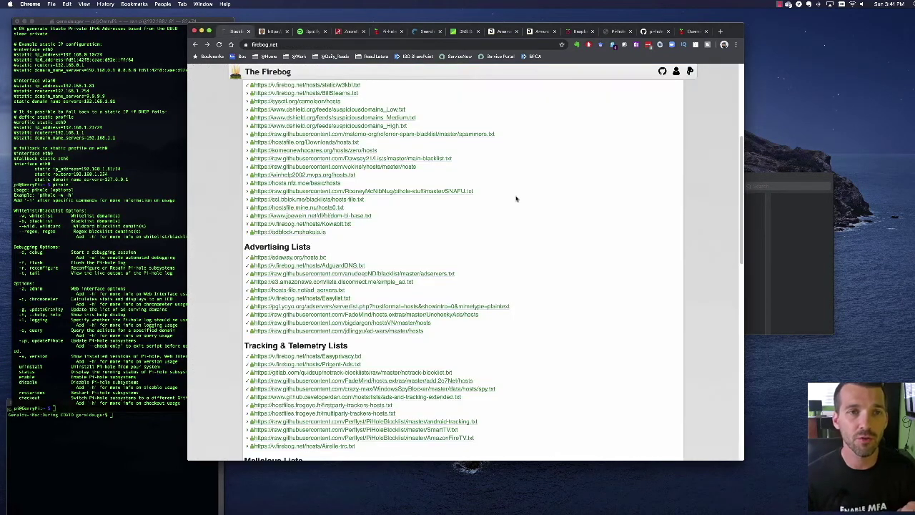
pyautogui.scroll(10, 515, 198)
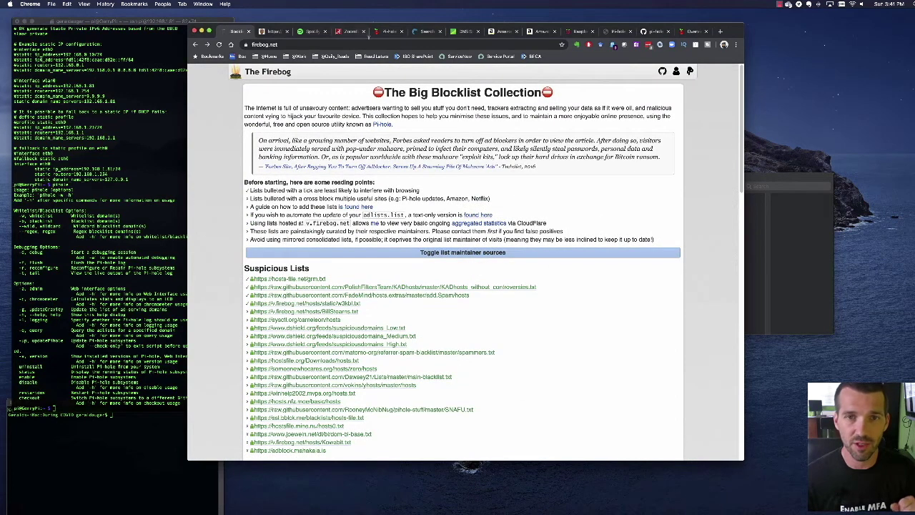
pyautogui.scroll(-5, 410, 107)
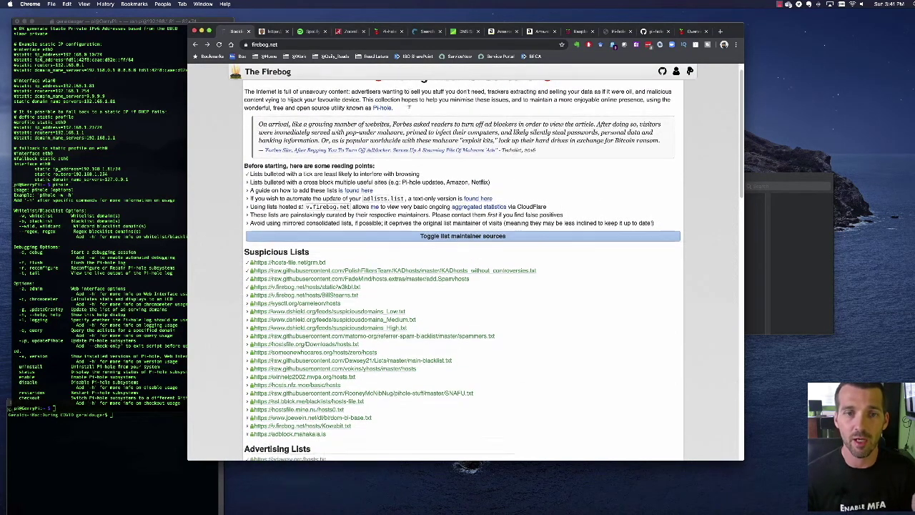
pyautogui.scroll(-12, 308, 171)
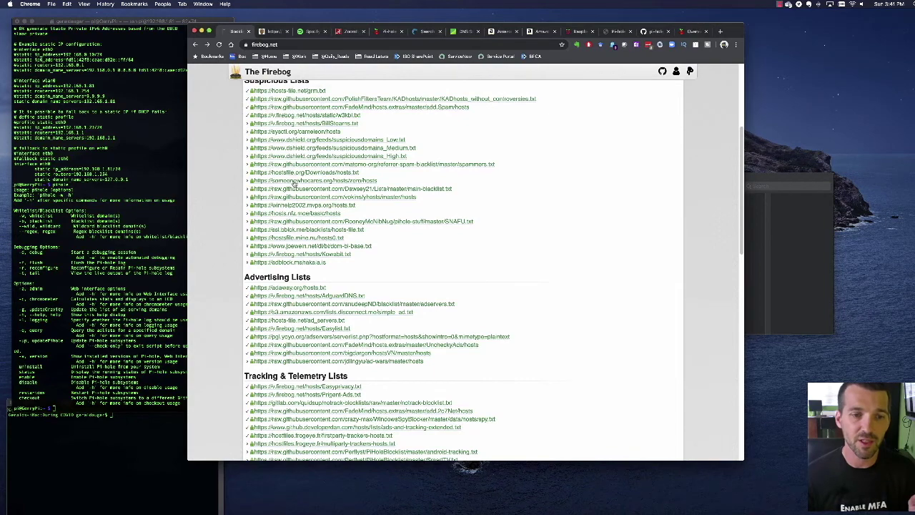
pyautogui.scroll(-2, 306, 179)
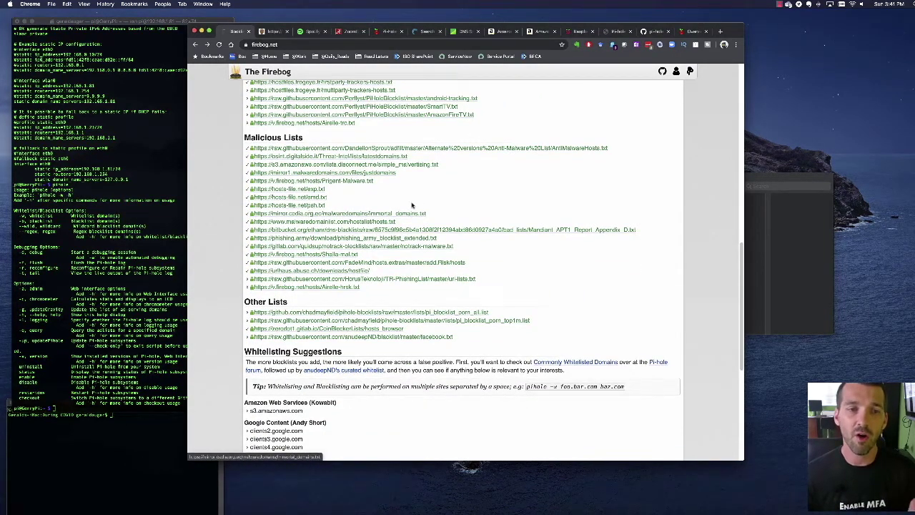
pyautogui.click(315, 199)
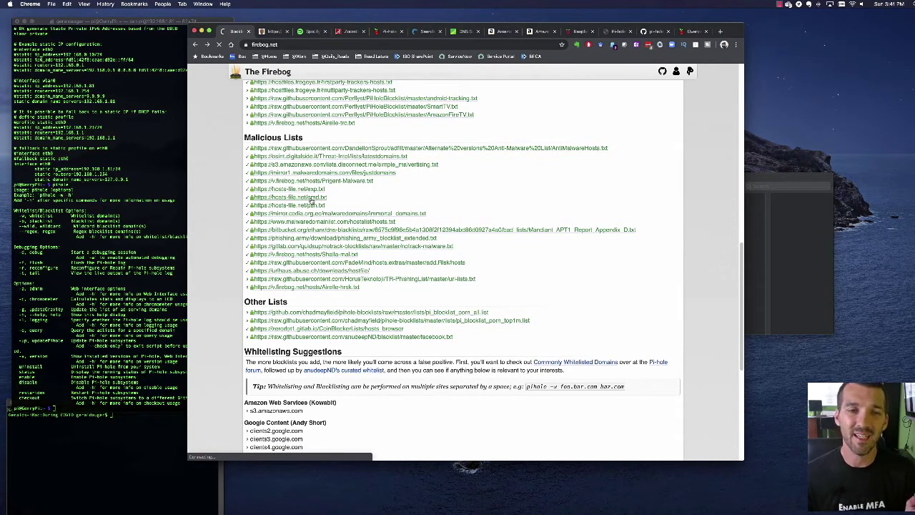
pyautogui.click(303, 287)
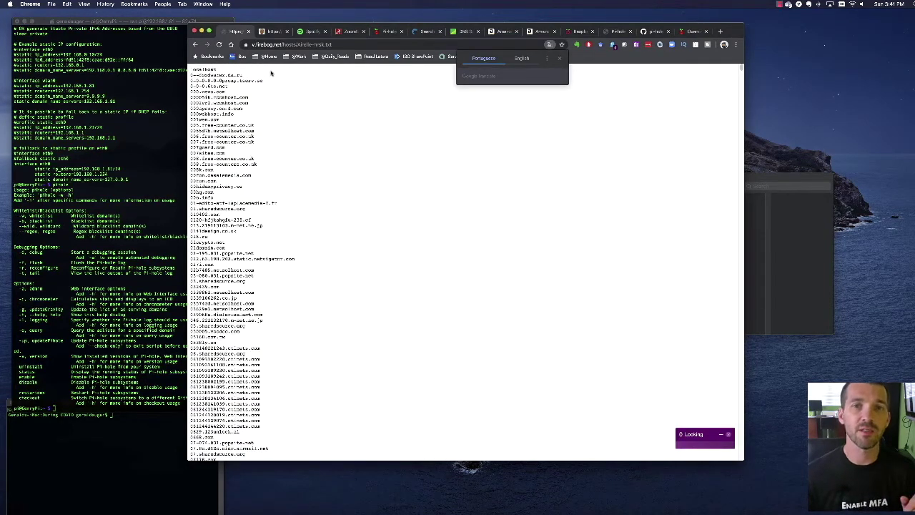
pyautogui.click(522, 57)
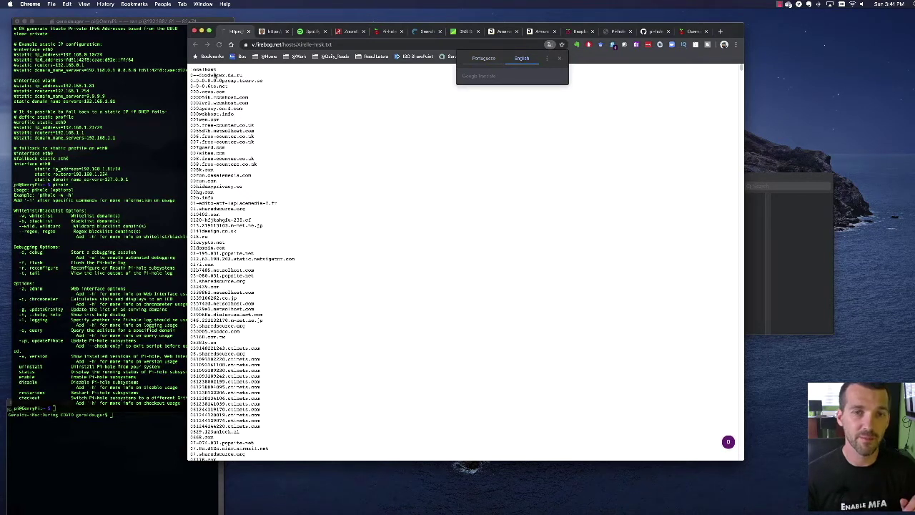
pyautogui.click(214, 89)
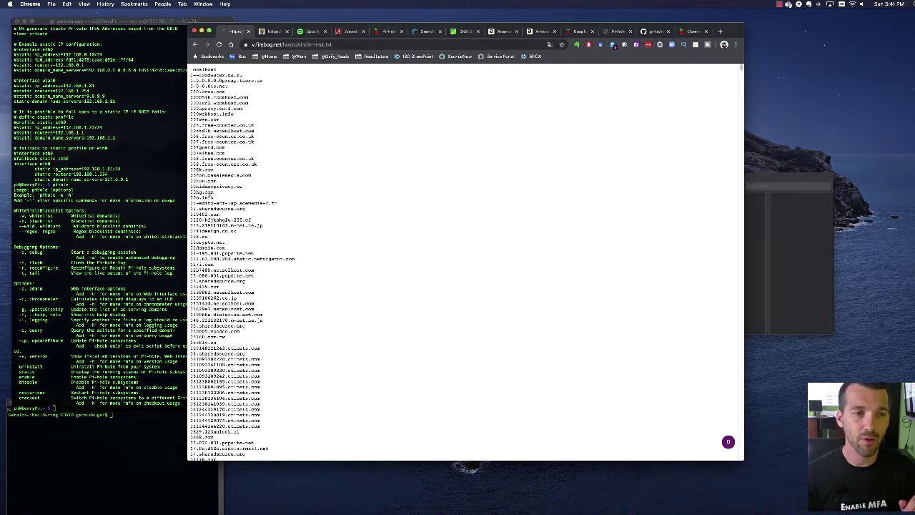
pyautogui.click(196, 44)
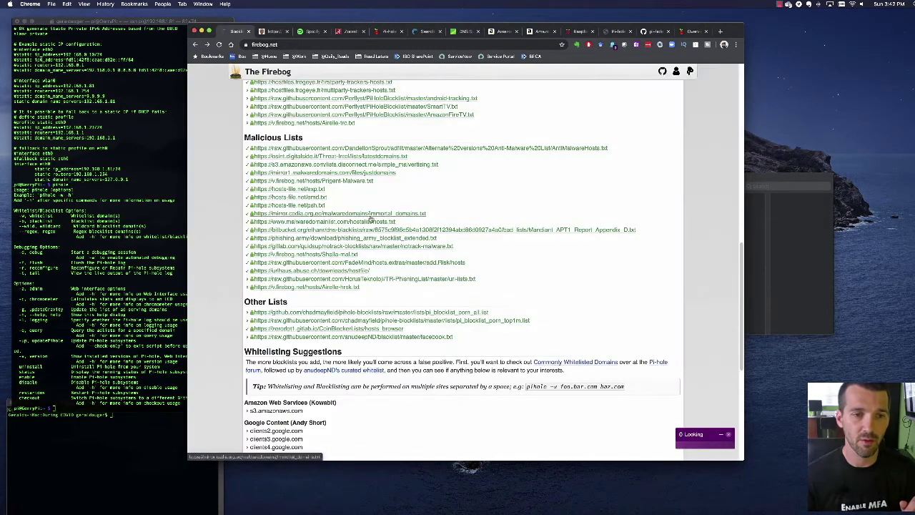
# Open the urlhaus hostfile list and inspect its first 127.0.0.1 host entries
pyautogui.scroll(-1, 511, 194)
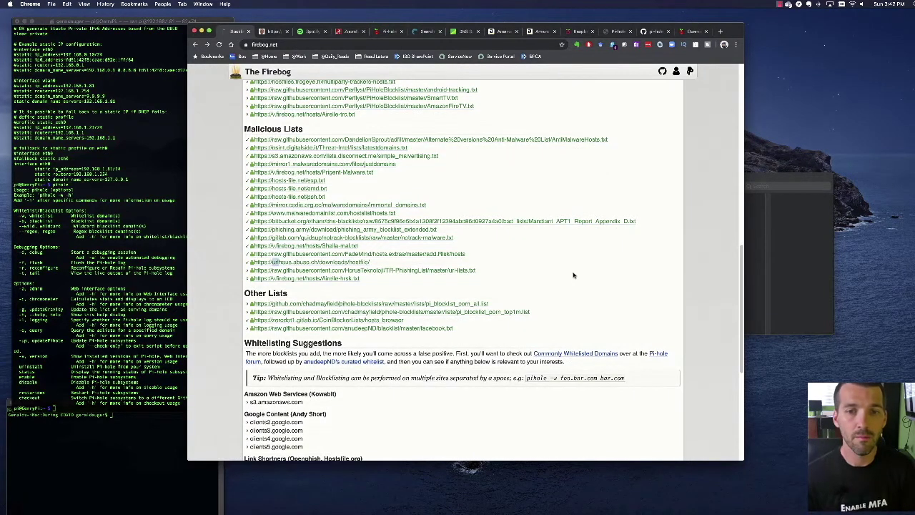
pyautogui.click(313, 263)
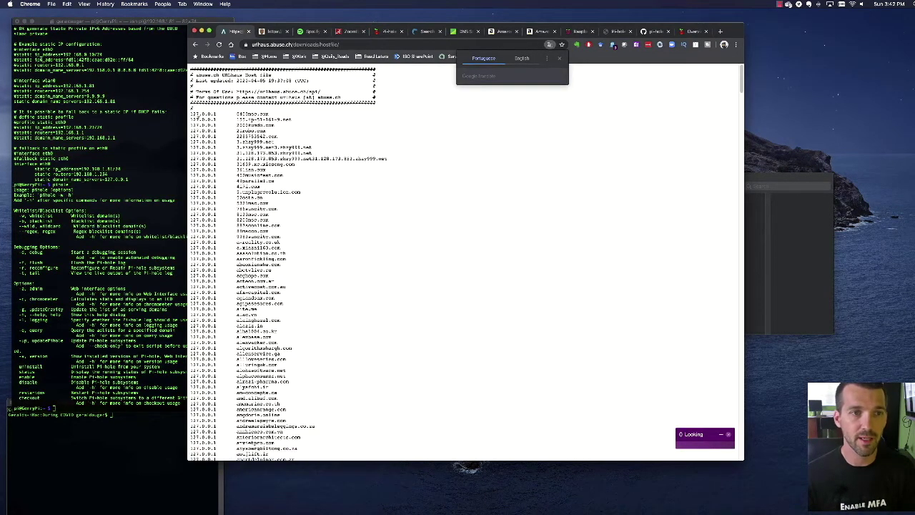
pyautogui.moveTo(189, 115); pyautogui.dragTo(291, 127)
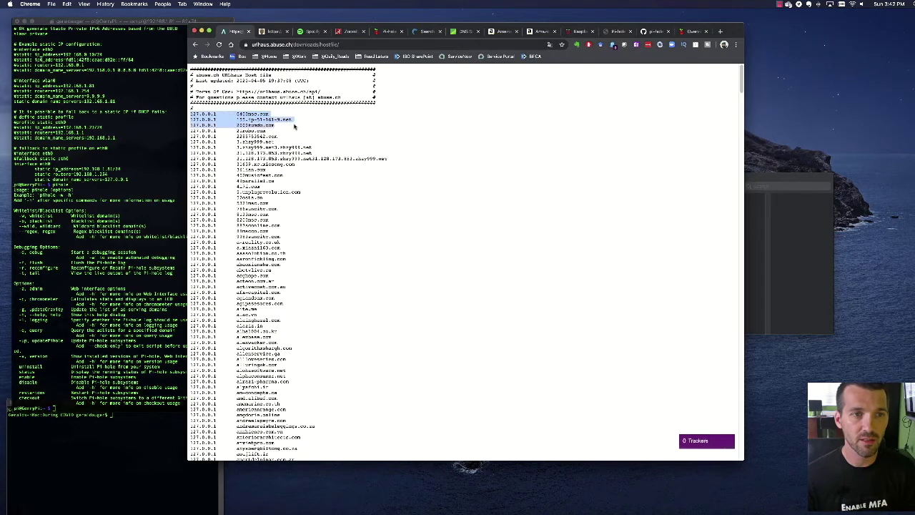
pyautogui.click(290, 129)
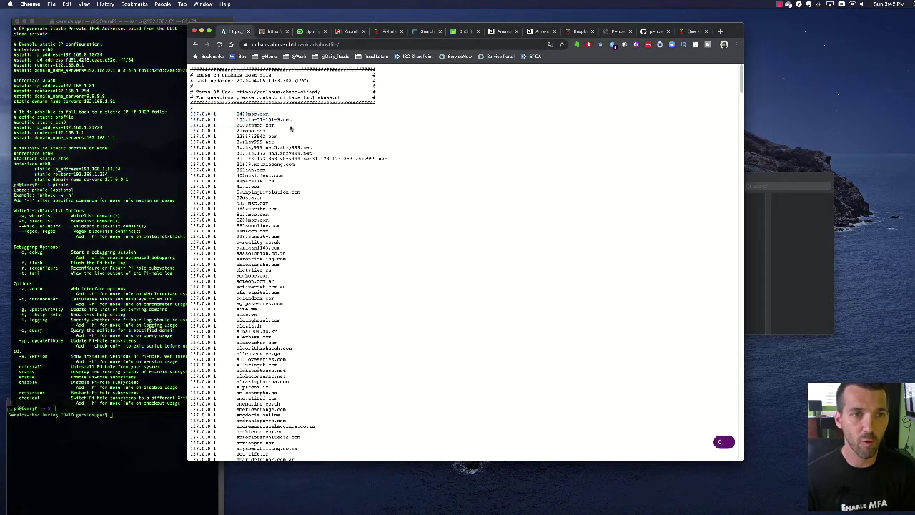
pyautogui.click(692, 31)
# Check the urlhaus URL in the blocklists, then the temperature reading on Settings > System
pyautogui.click(389, 31)
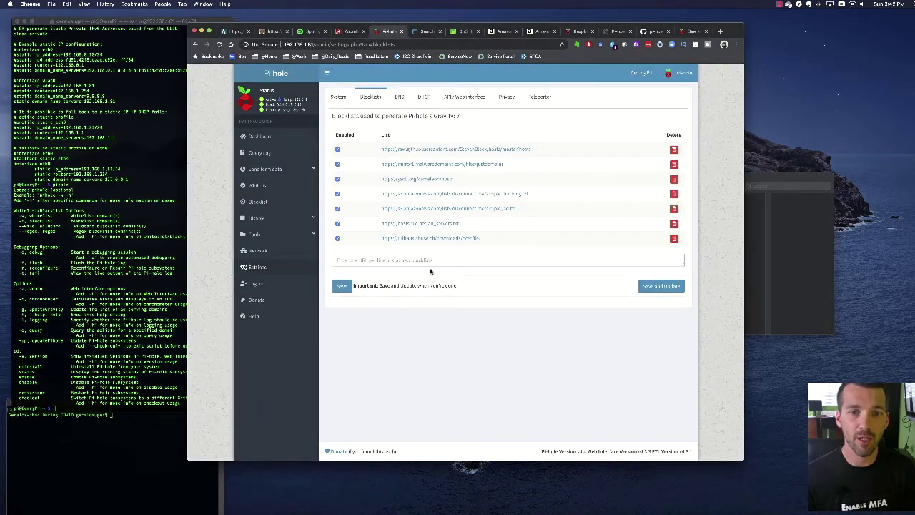
pyautogui.moveTo(485, 239); pyautogui.dragTo(402, 239)
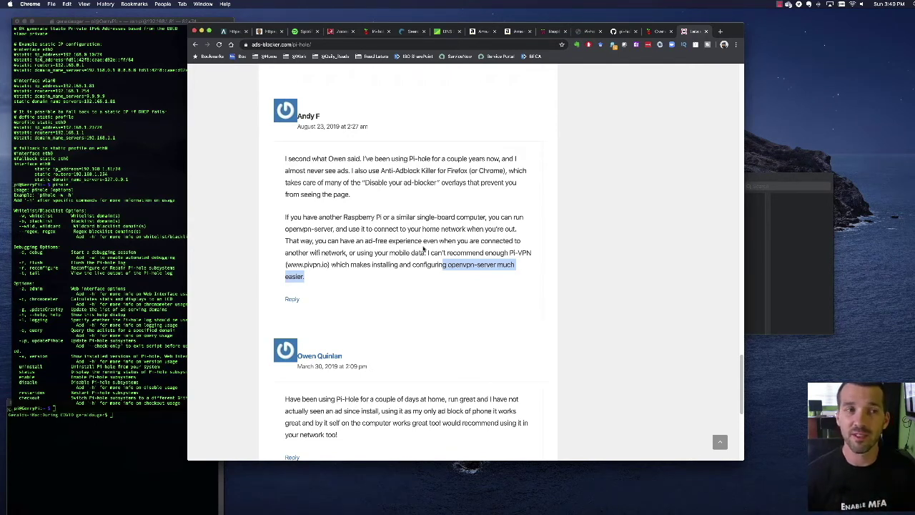
pyautogui.click(377, 32)
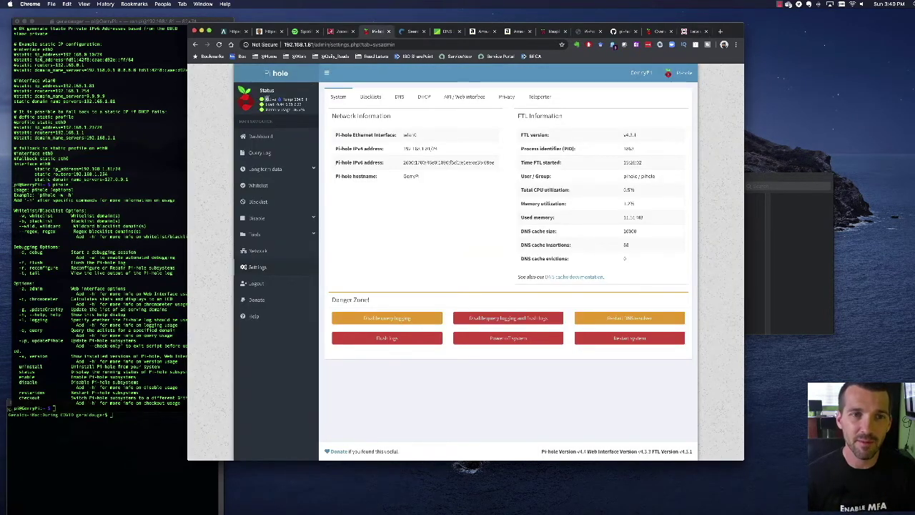
pyautogui.moveTo(282, 99); pyautogui.dragTo(307, 97)
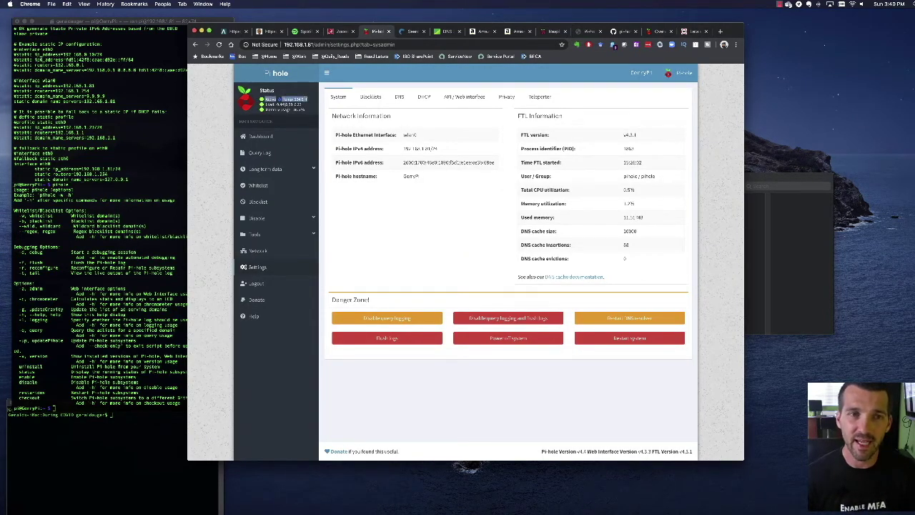
pyautogui.click(276, 100)
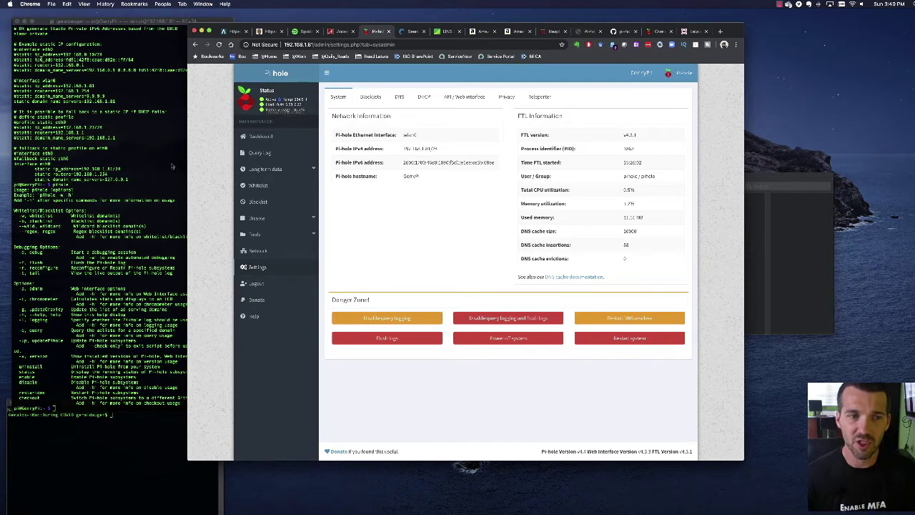
pyautogui.click(139, 203)
# Run 'pihole status' over SSH to confirm DNS is running and blocking is Enabled
pyautogui.write('pihole')
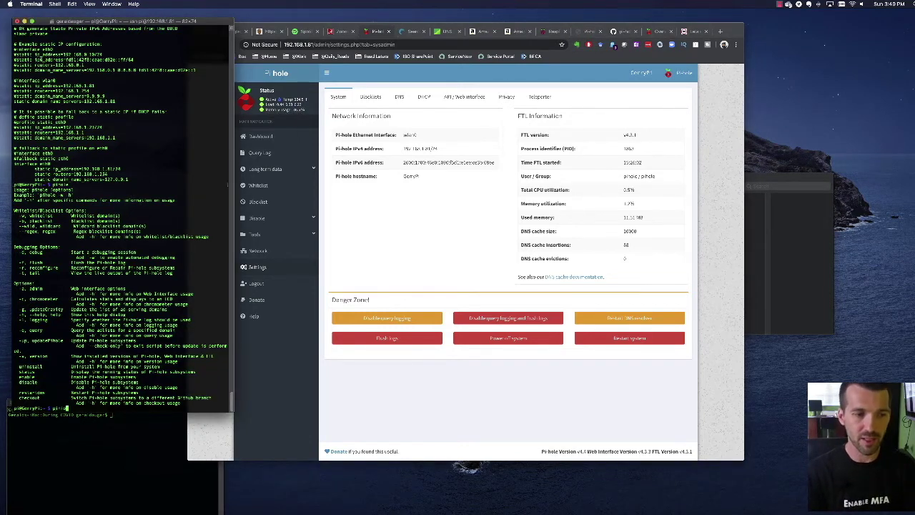
pyautogui.write(' restartdns')
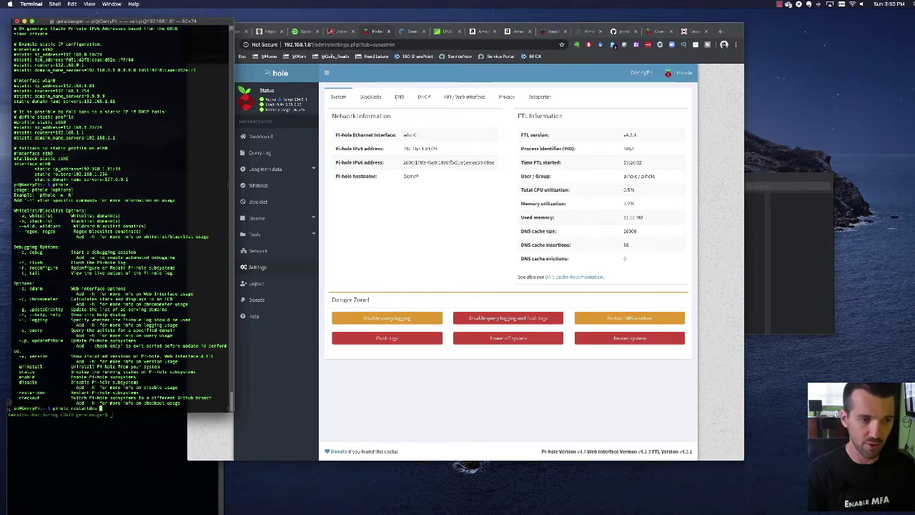
pyautogui.press('BackSpace')
pyautogui.press('BackSpace')
pyautogui.press('BackSpace')
pyautogui.press('BackSpace')
pyautogui.press('BackSpace')
pyautogui.write('status')
pyautogui.press('Return')
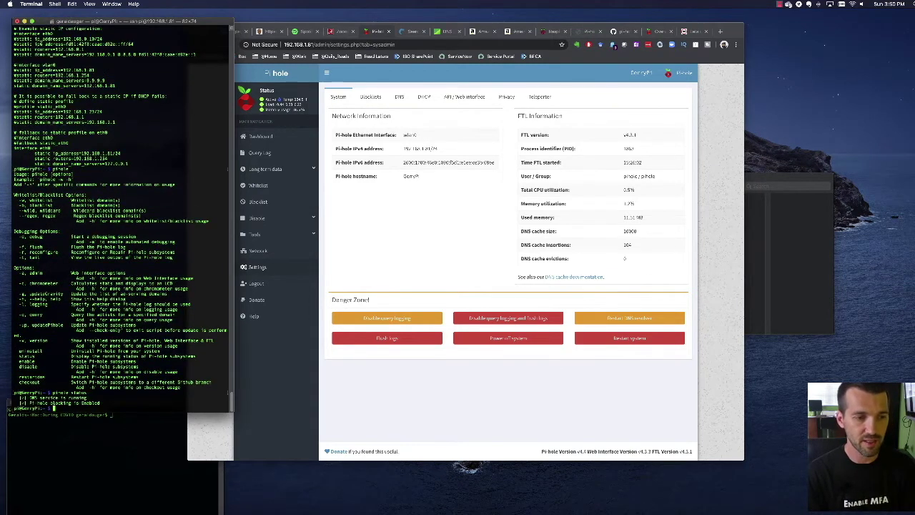